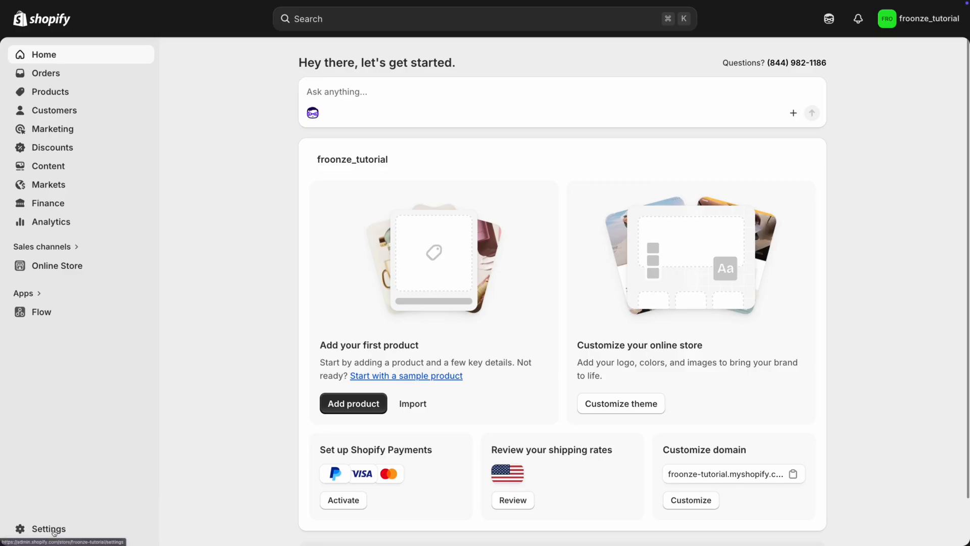
Start the Google connection under Customer accounts authentication and follow its Google Cloud Console link
left_click(55, 529)
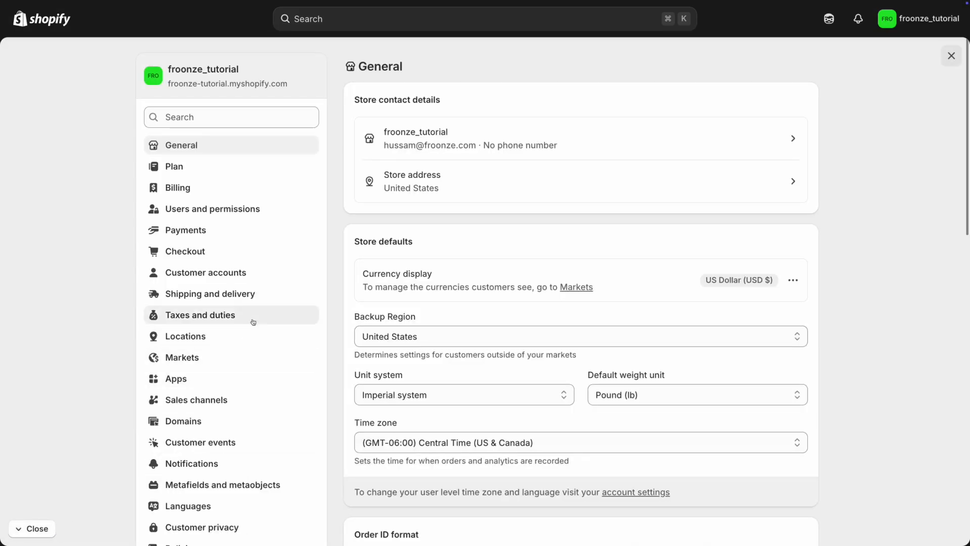
left_click(271, 274)
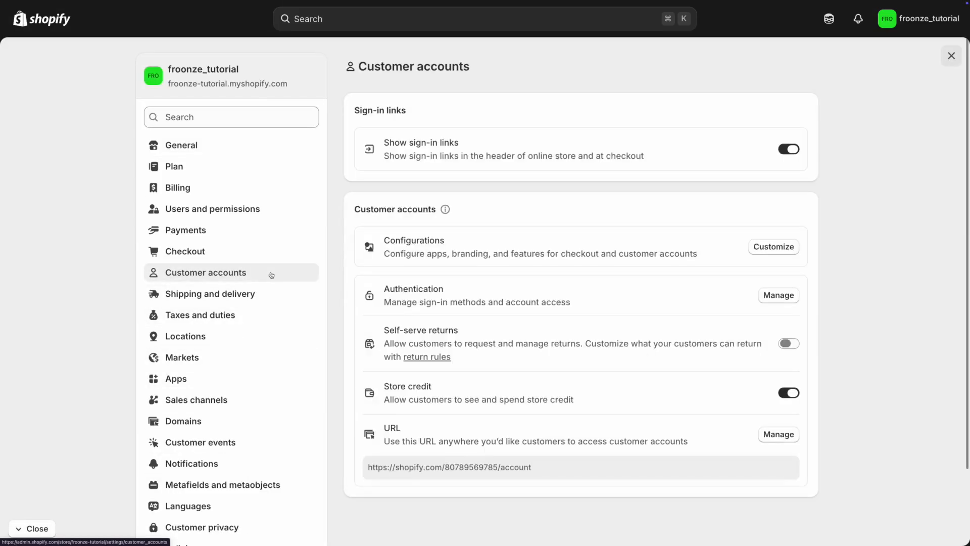
left_click(762, 293)
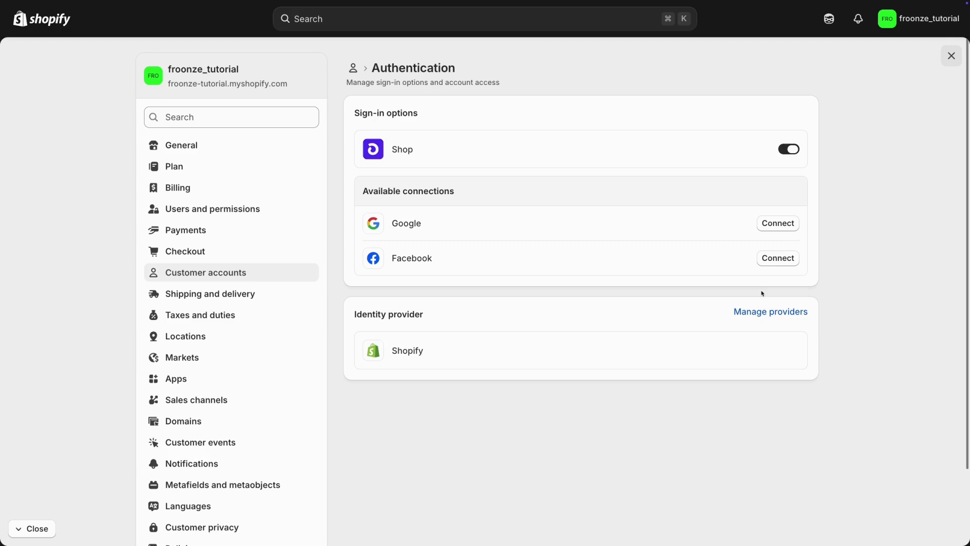
left_click(772, 228)
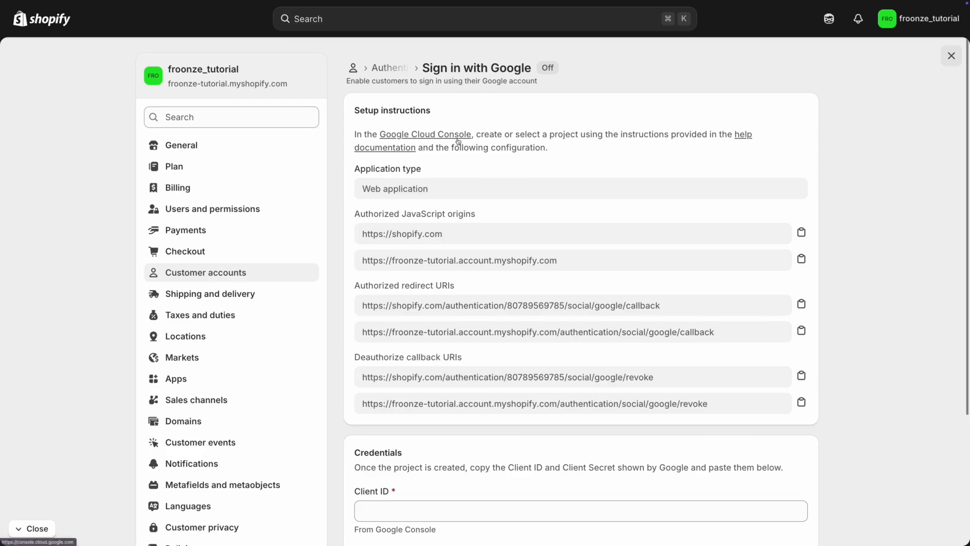
left_click(457, 137)
Switch to the Froonze Social Login Tutorial project and view its enabled APIs and services
left_click(178, 16)
left_click(323, 214)
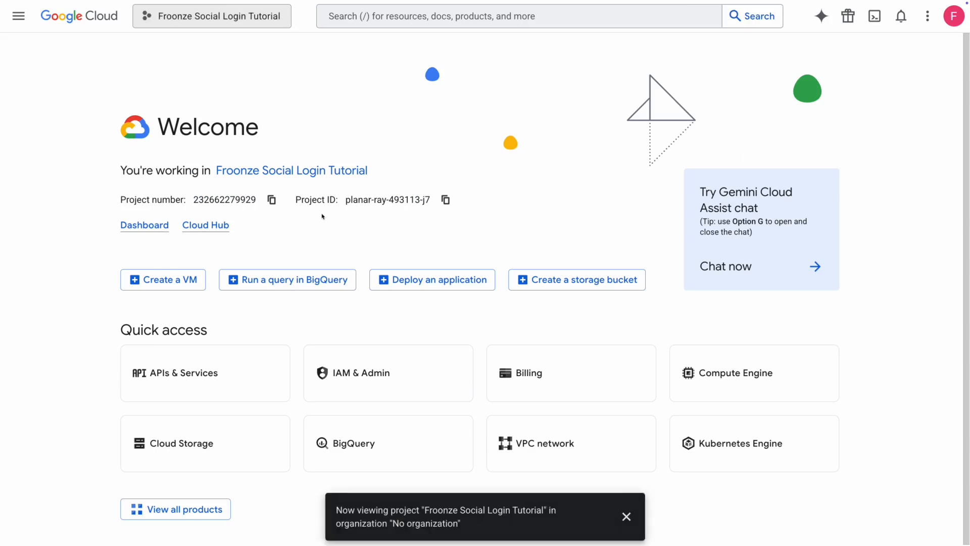
left_click(19, 16)
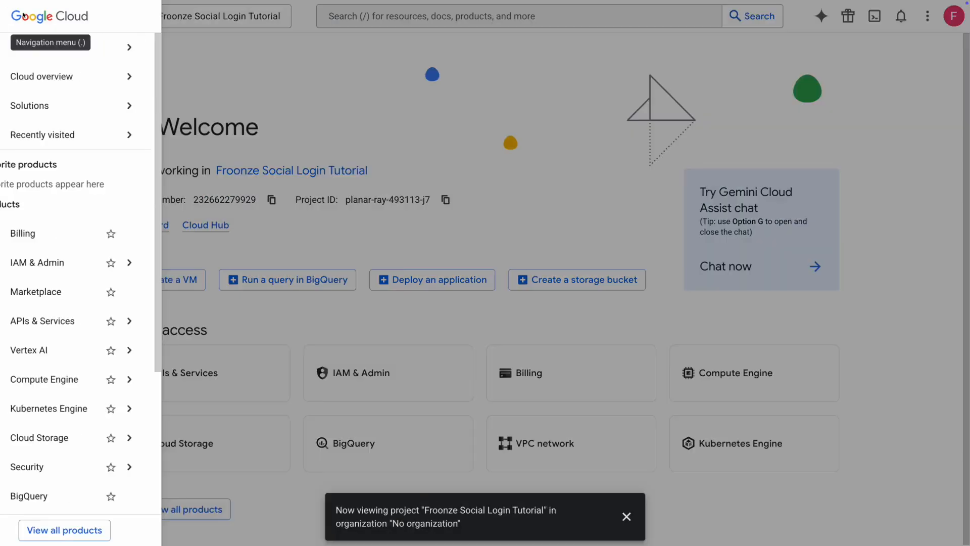
mouse_move(105, 319)
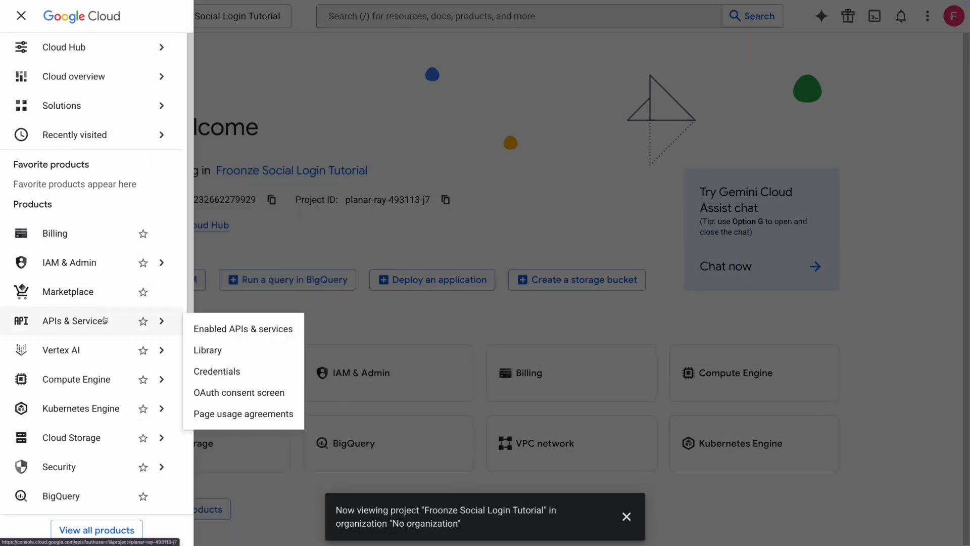
left_click(231, 329)
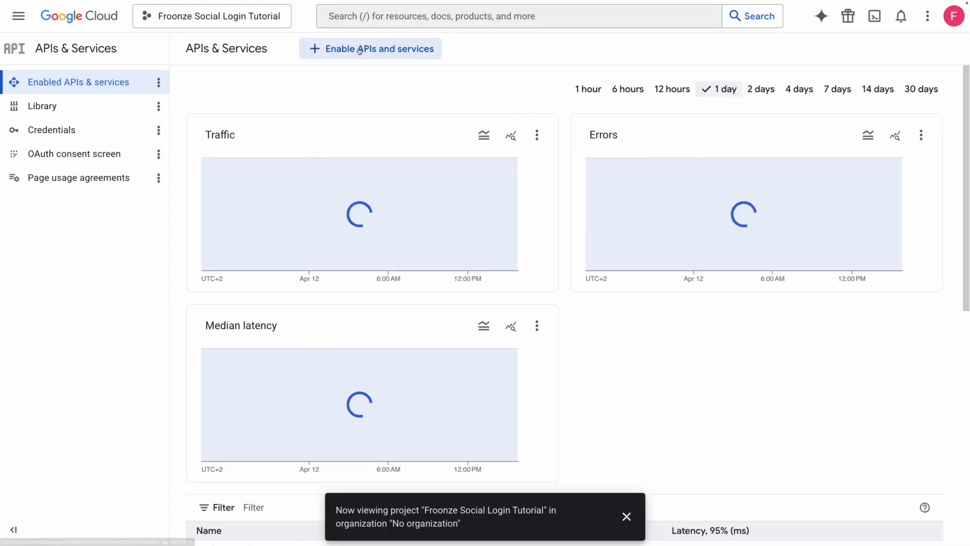
Search the API library for 'google people api' and enable the Google People API
left_click(360, 51)
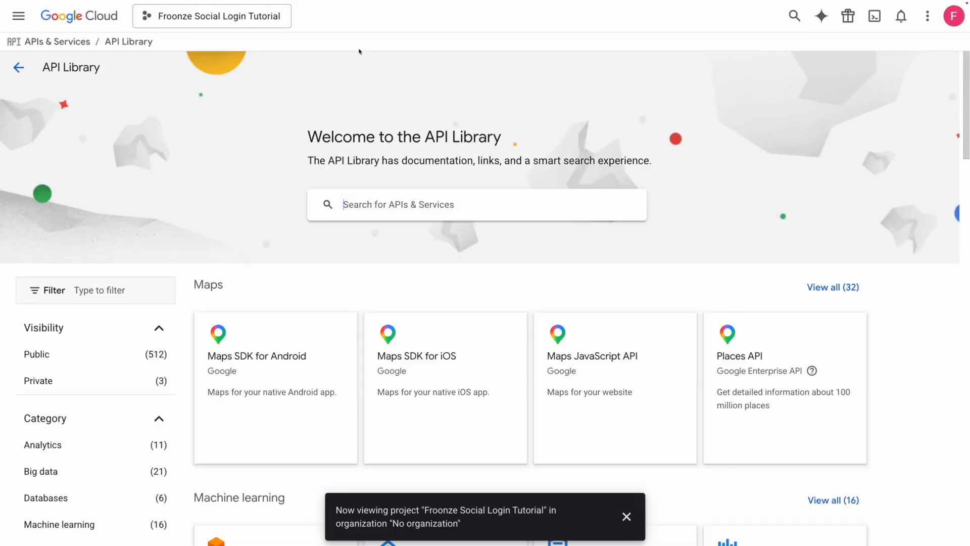
left_click(403, 204)
type("goog")
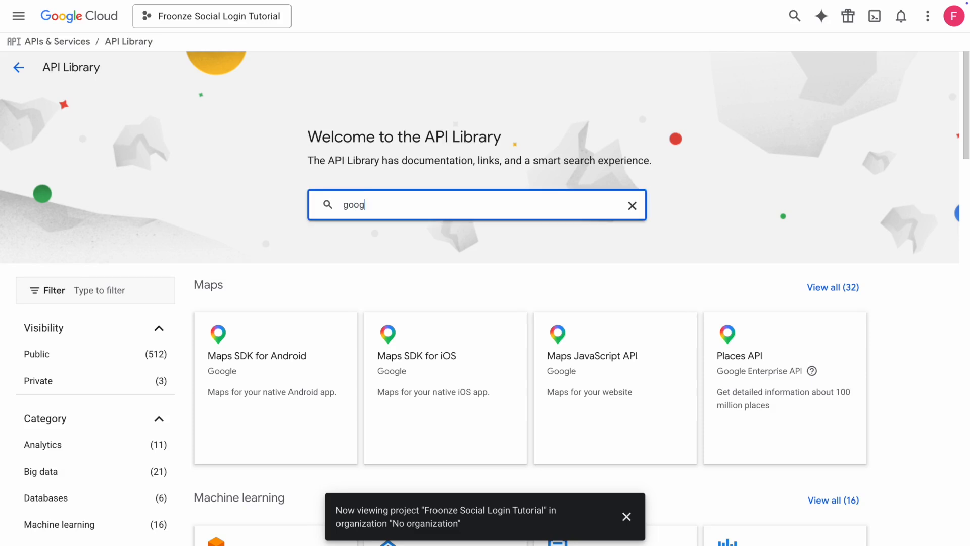
type("le people api")
key("Return")
left_click(422, 219)
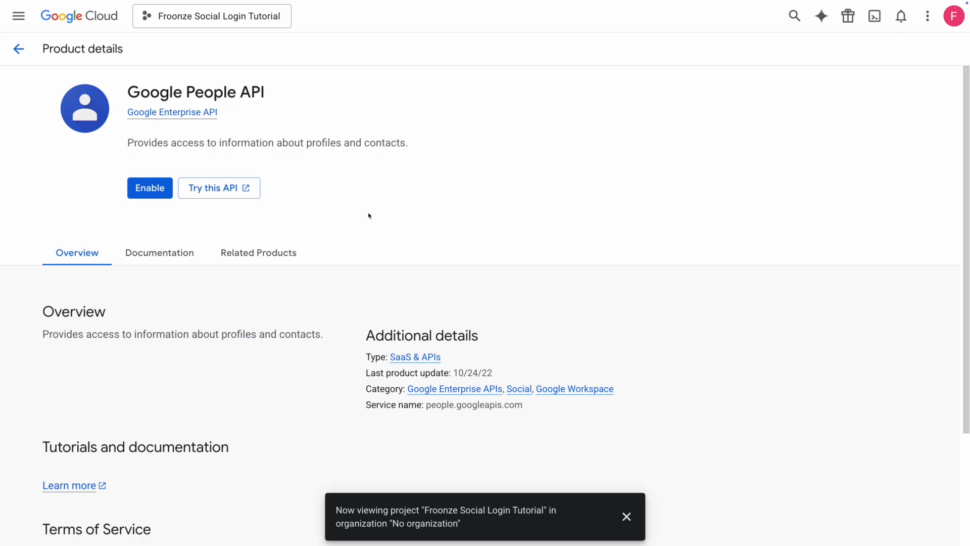
left_click(151, 195)
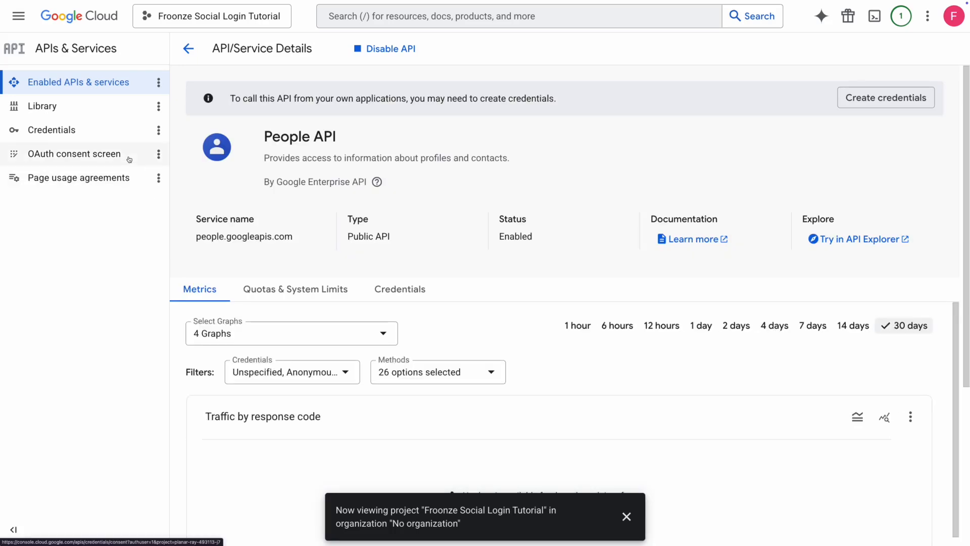
Begin the OAuth consent branding with app name 'social login tutorial' and the account's support e-mail
left_click(130, 155)
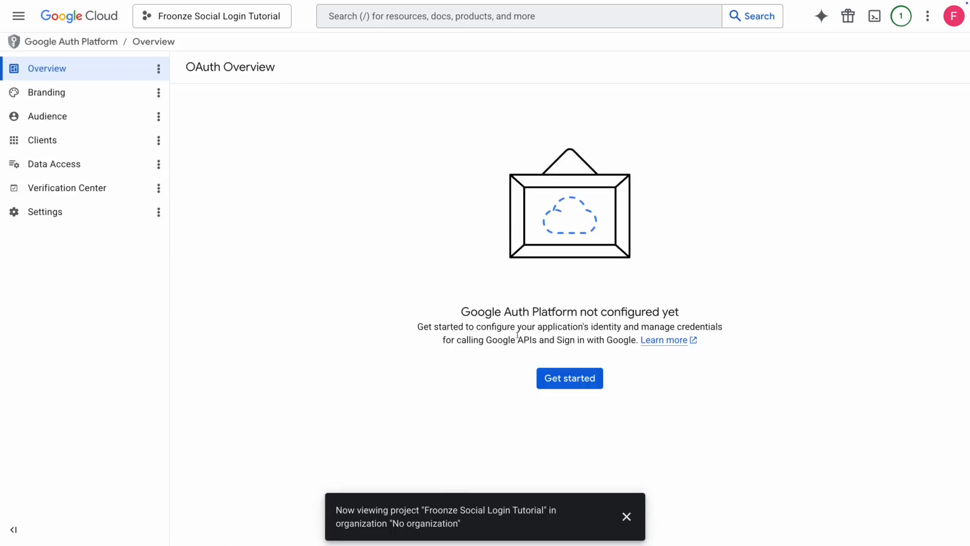
left_click(575, 378)
left_click(300, 149)
type("social login tutorial")
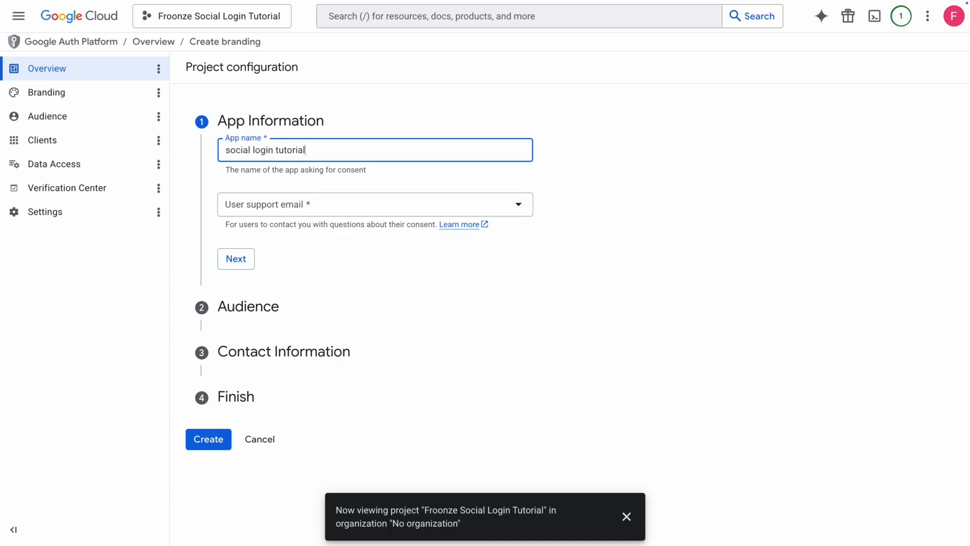
left_click(253, 204)
left_click(301, 213)
left_click(246, 264)
Choose an External audience, enter the contact e-mail, accept the data policy and create the configuration
left_click(239, 273)
left_click(238, 418)
left_click(258, 244)
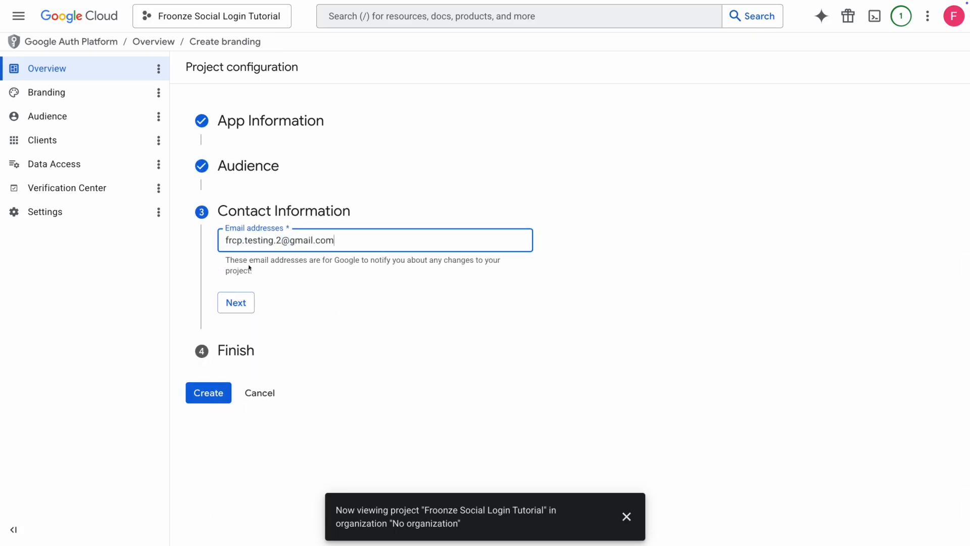
left_click(238, 303)
left_click(226, 279)
left_click(242, 316)
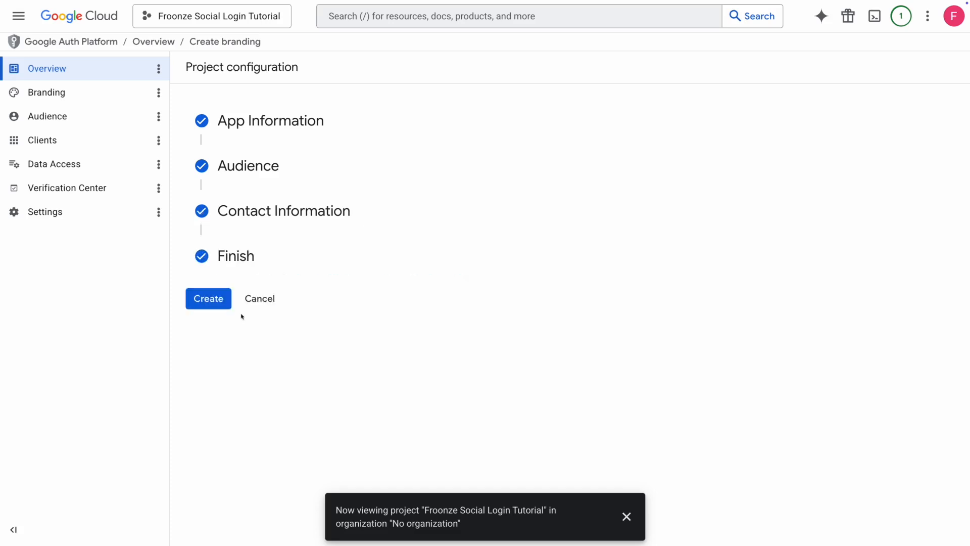
left_click(220, 305)
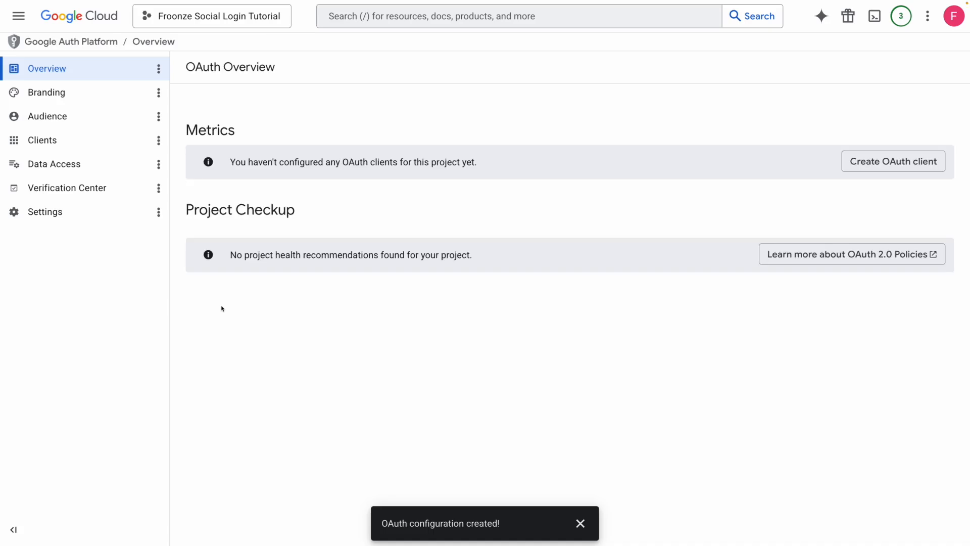
left_click(97, 87)
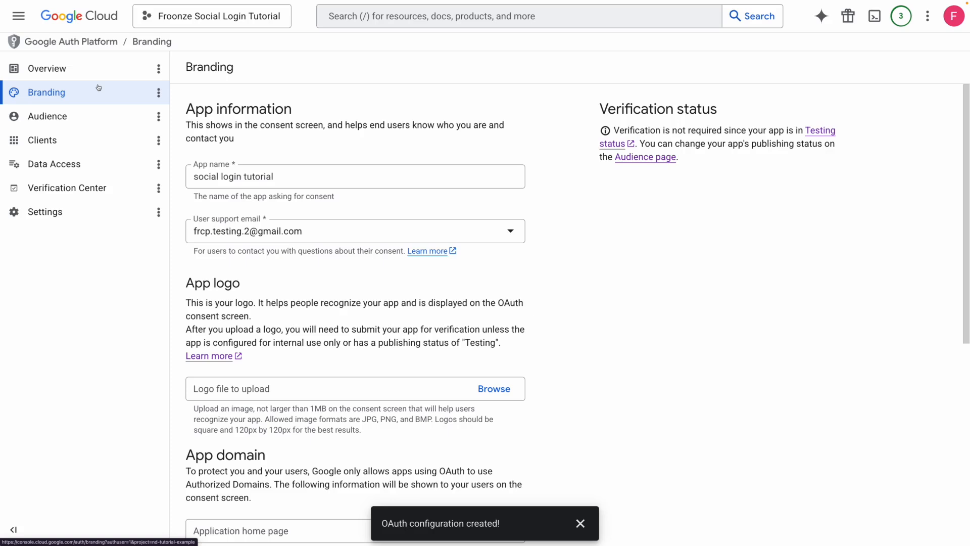
scroll(548, 283, "down", 3)
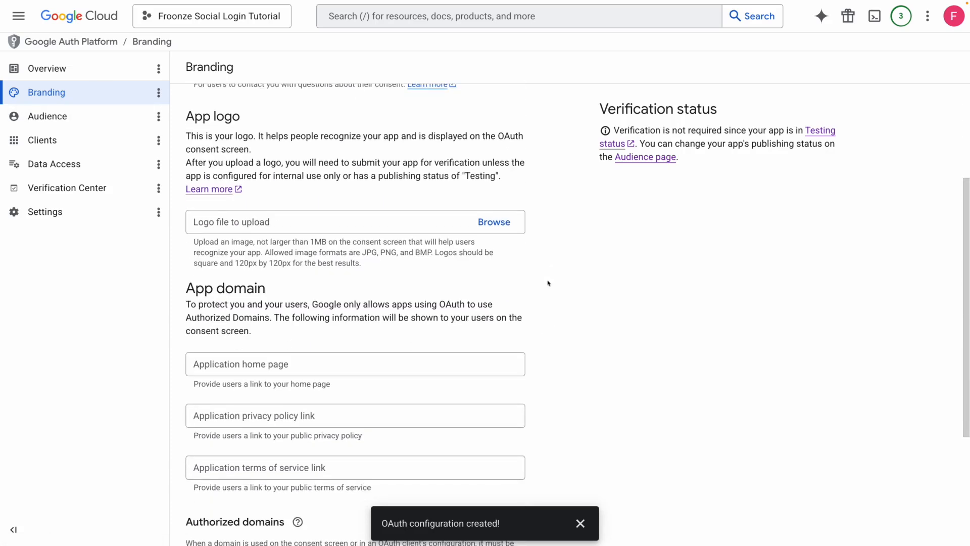
scroll(548, 283, "down", 3)
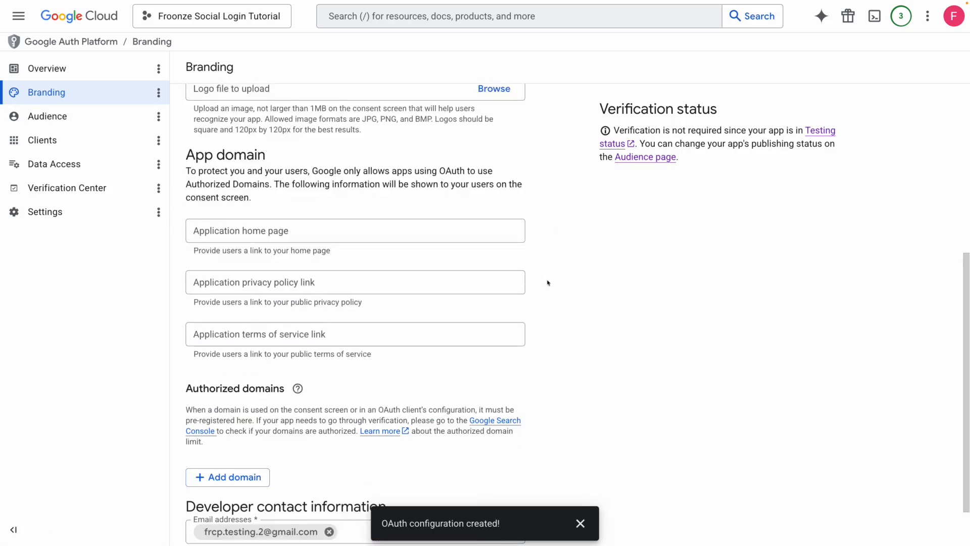
scroll(548, 283, "down", 2)
scroll(548, 283, "up", 2)
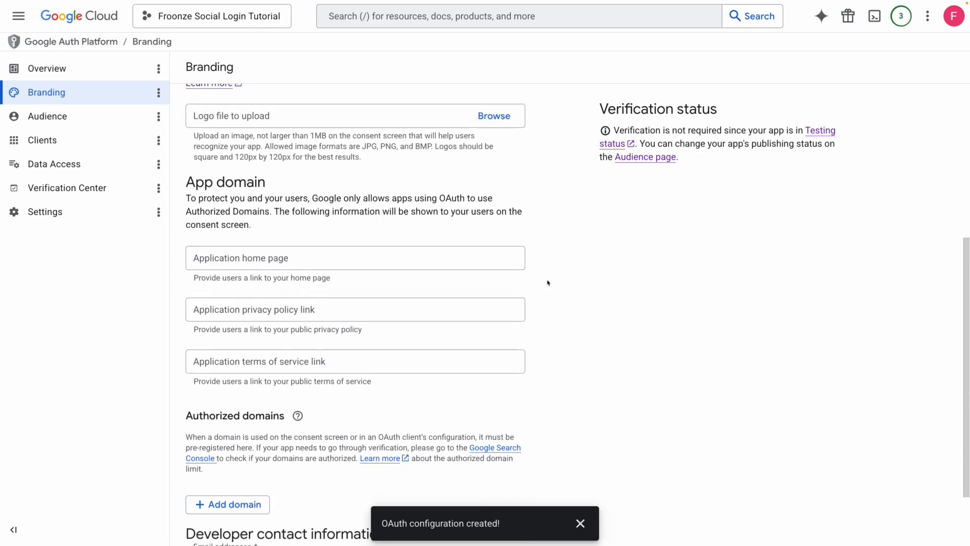
scroll(549, 283, "up", 1)
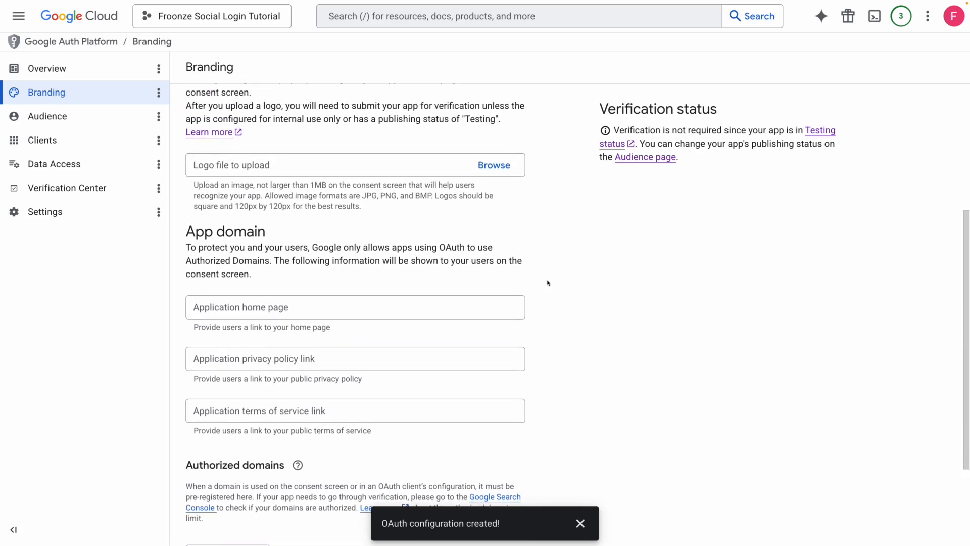
scroll(548, 282, "up", 1)
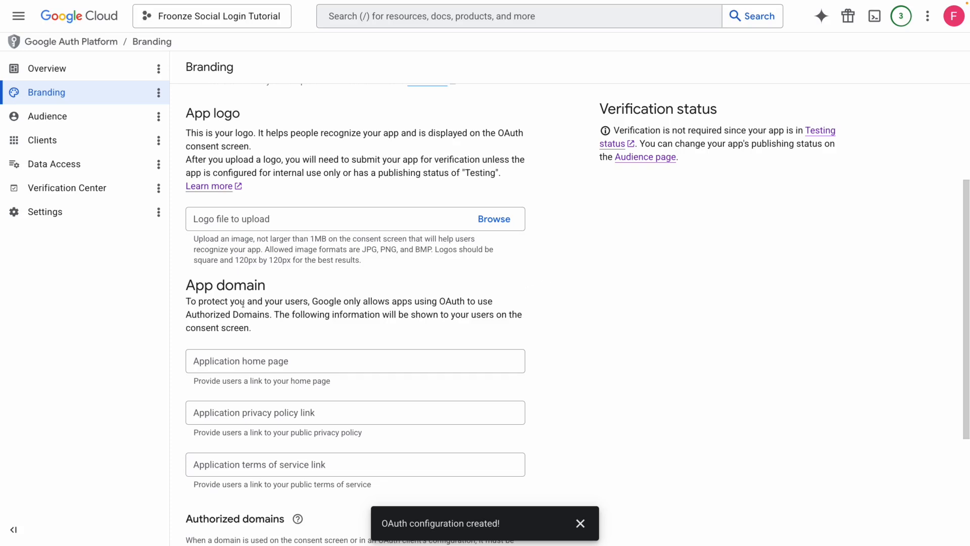
left_click(81, 77)
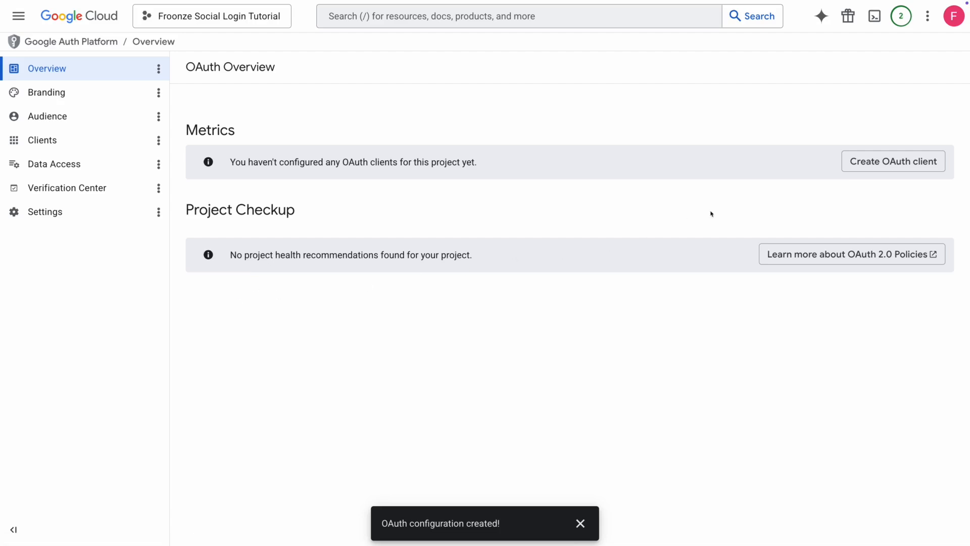
Start a new OAuth client with application type Web application
left_click(871, 161)
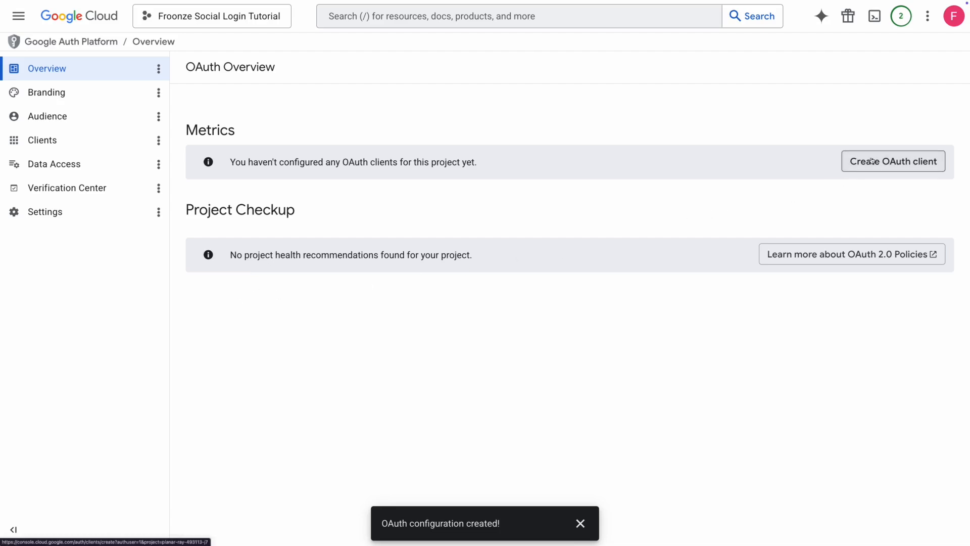
left_click(426, 173)
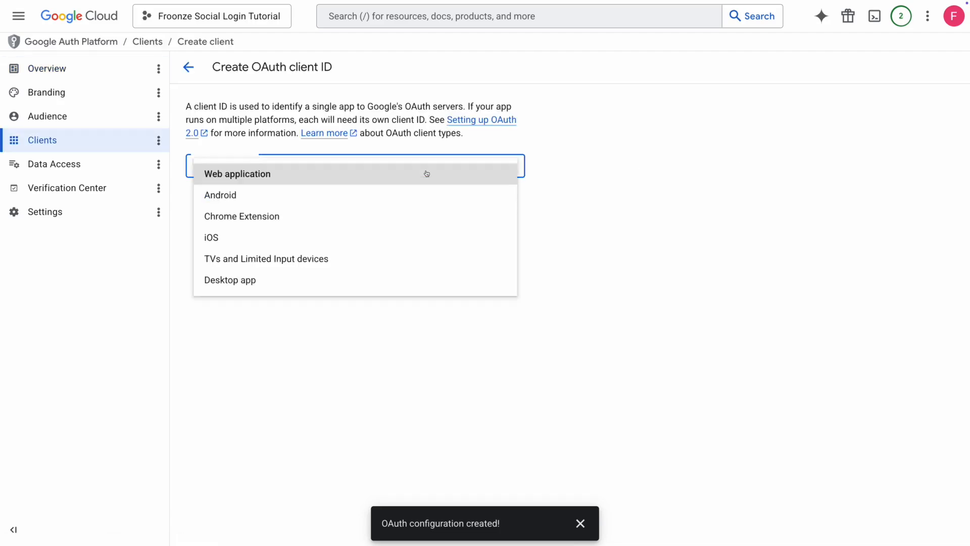
left_click(427, 173)
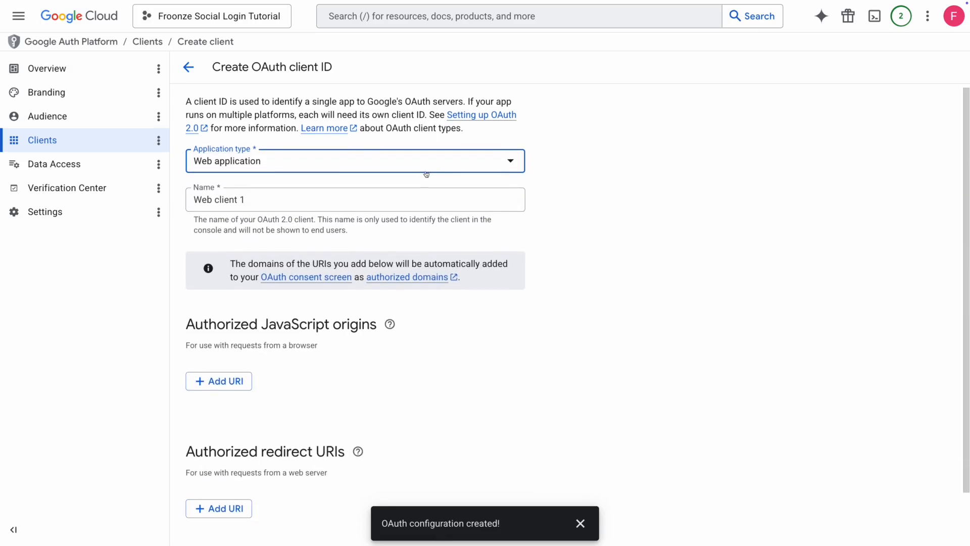
Add Shopify's first Google callback URI as the authorized redirect URI and create the client
scroll(427, 173, "down", 1)
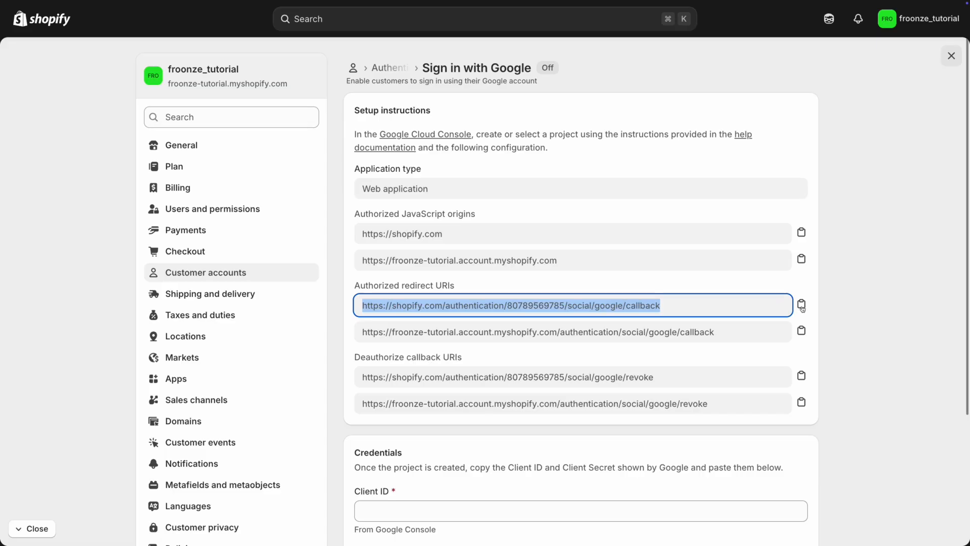
left_click(801, 306)
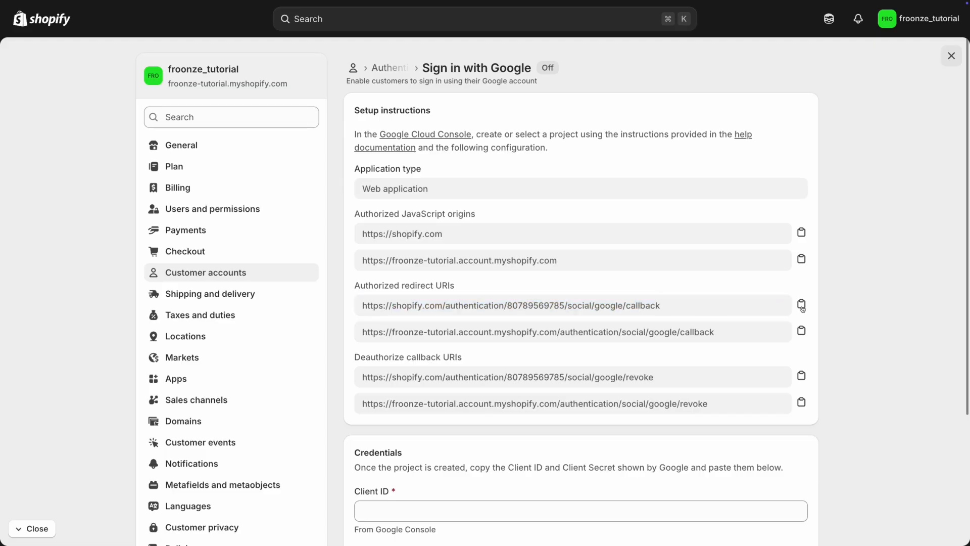
left_click(801, 305)
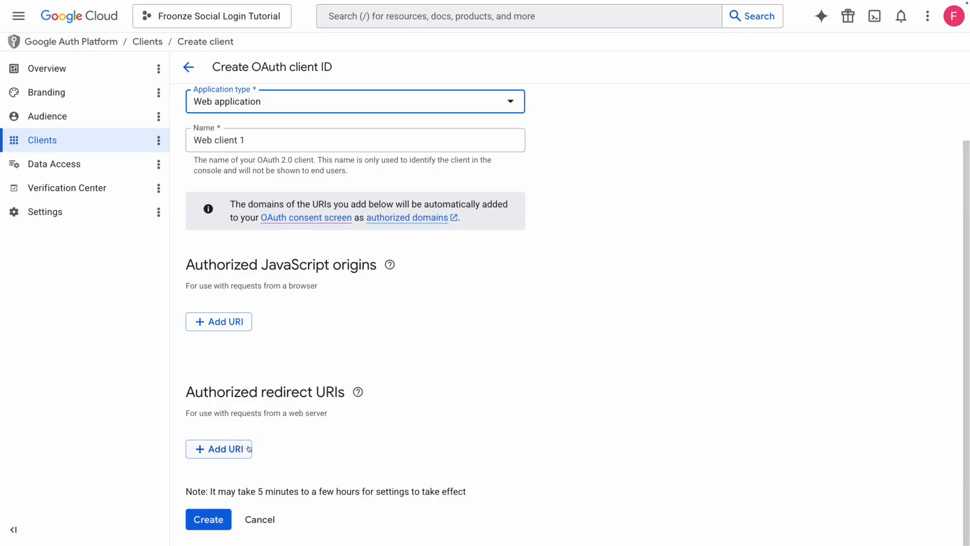
left_click(249, 449)
key("ctrl+v")
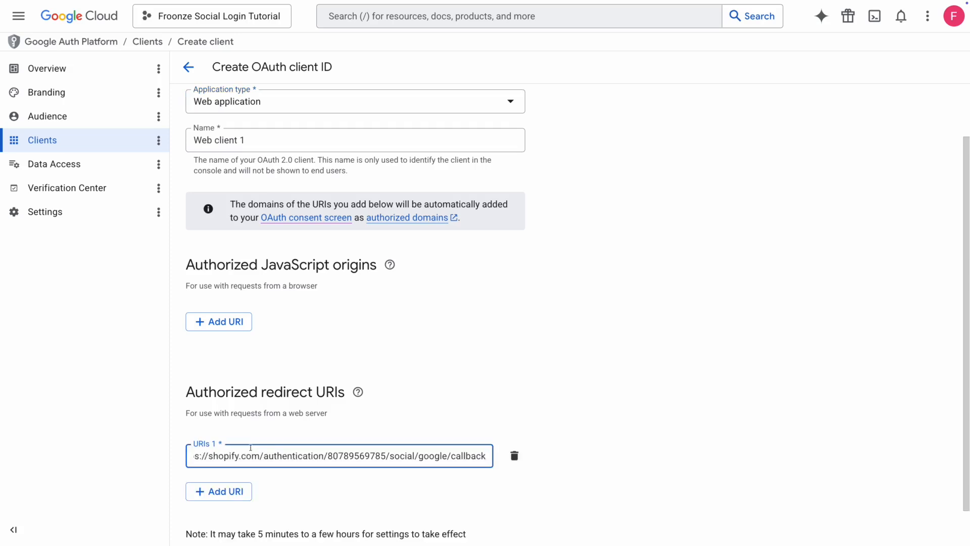
scroll(250, 450, "down", 1)
left_click(210, 521)
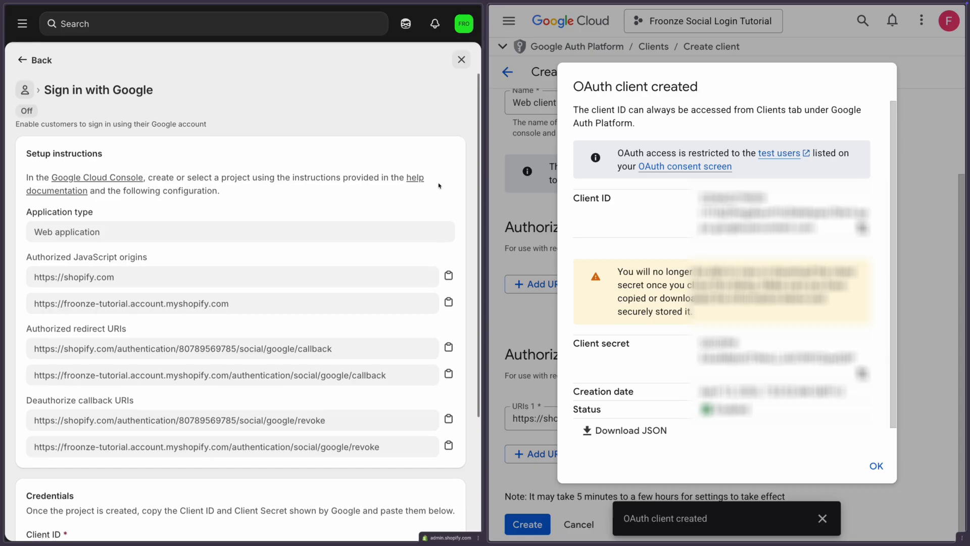
Copy Google's client ID and client secret into Shopify's Sign in with Google credential fields
scroll(439, 186, "down", 3)
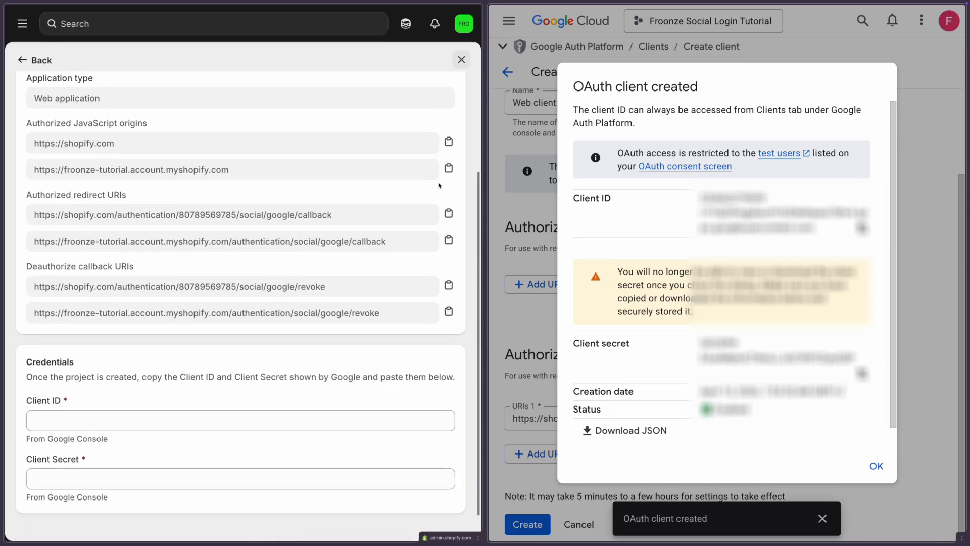
scroll(439, 185, "down", 1)
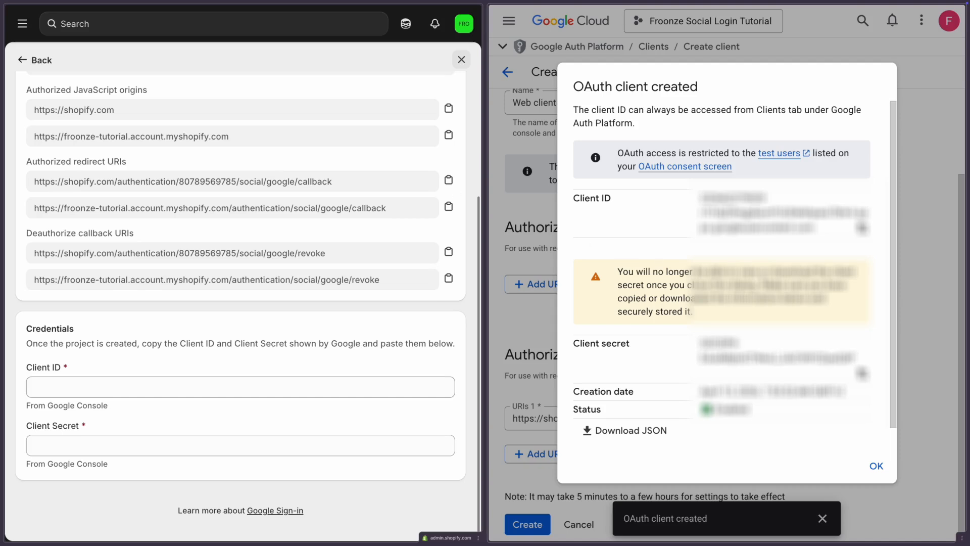
left_click(862, 228)
key("ctrl+v")
left_click(862, 373)
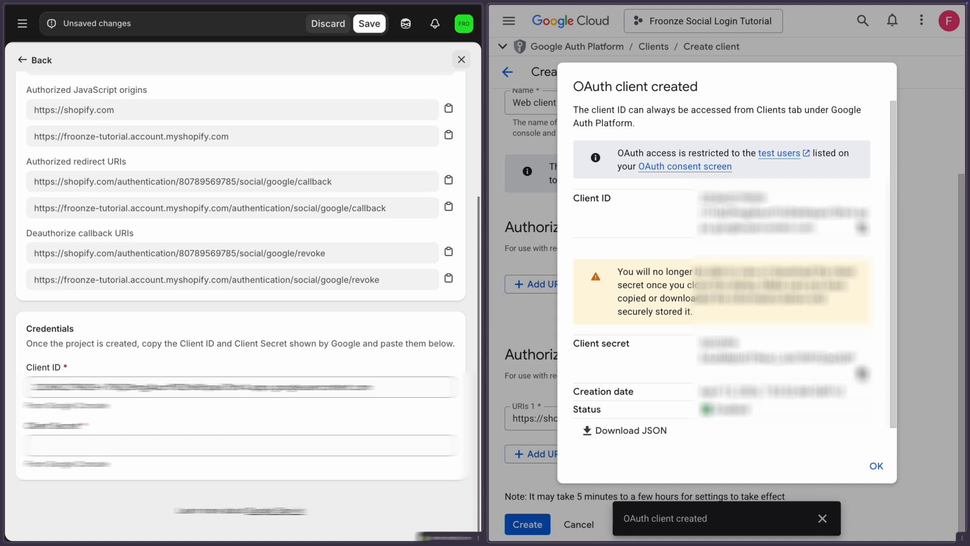
key("ctrl+v")
Save the Google credentials and turn Sign in with Google on
scroll(346, 443, "up", 3)
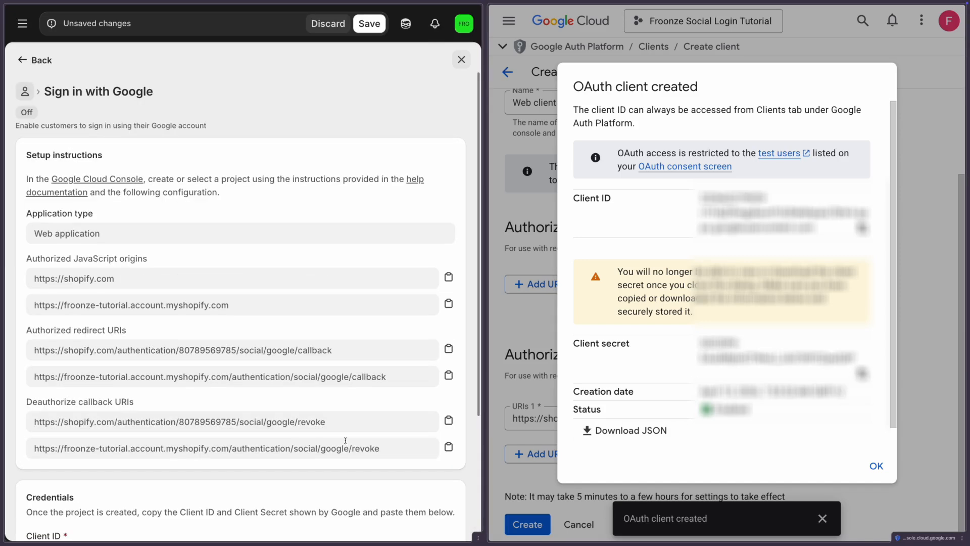
scroll(388, 50, "down", 4)
left_click(369, 24)
scroll(435, 97, "up", 3)
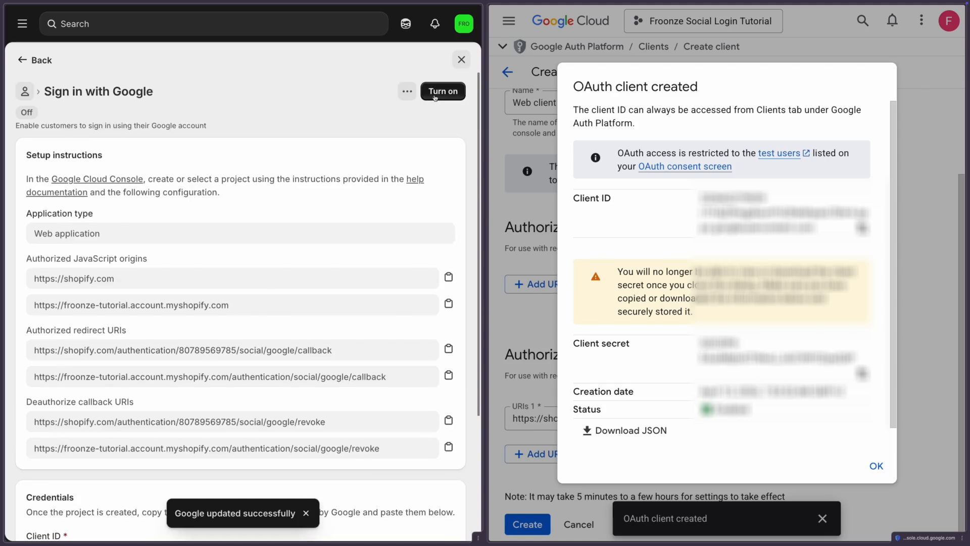
left_click(435, 96)
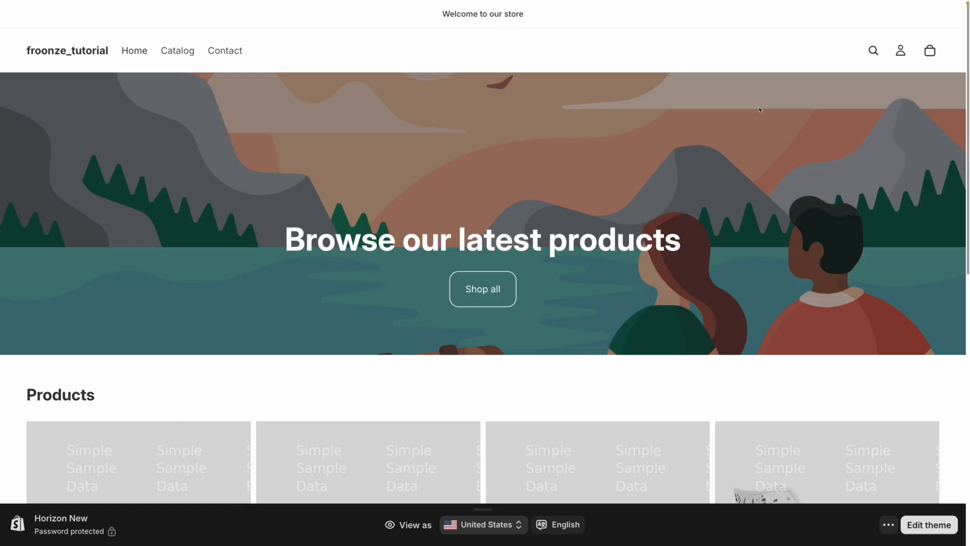
From the storefront's account icon, choose the Google sign-in option and pick the Google account
left_click(900, 51)
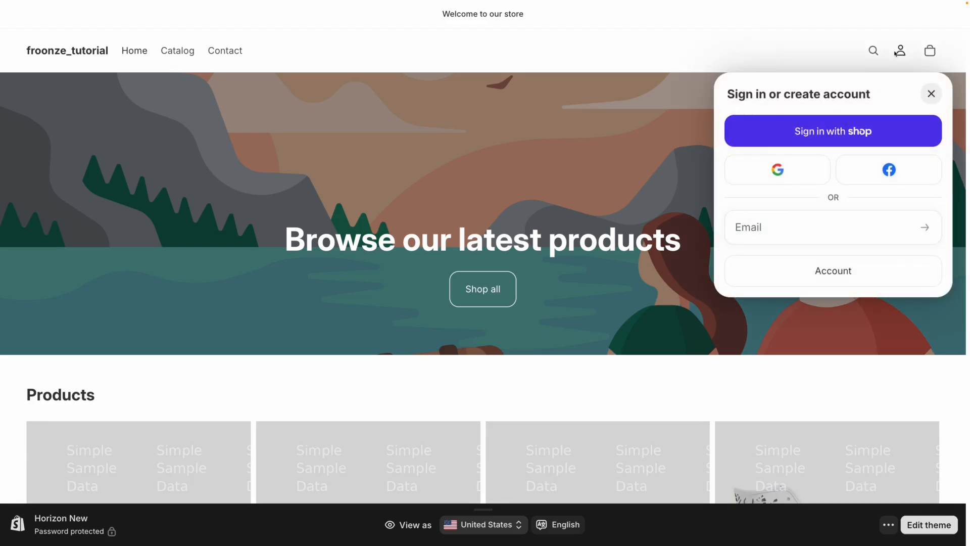
left_click(799, 164)
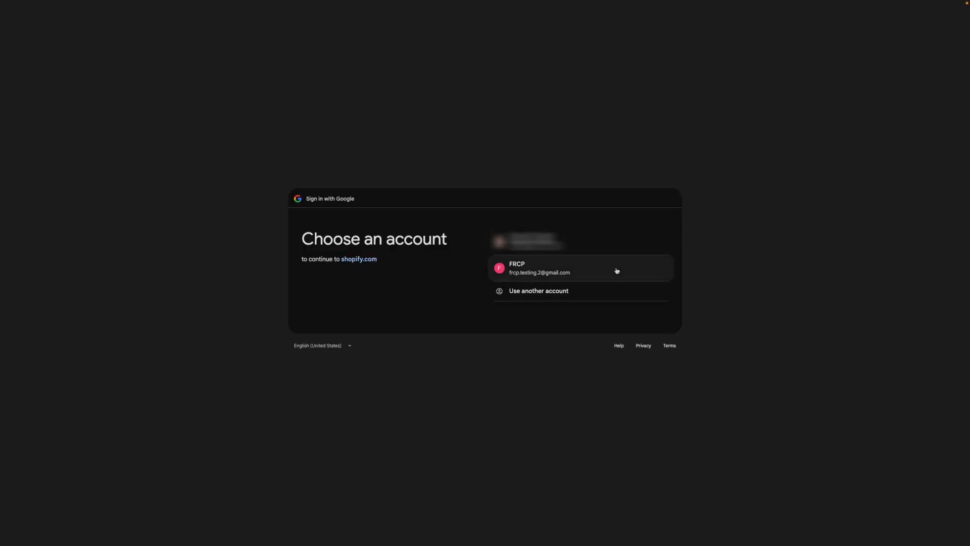
left_click(617, 271)
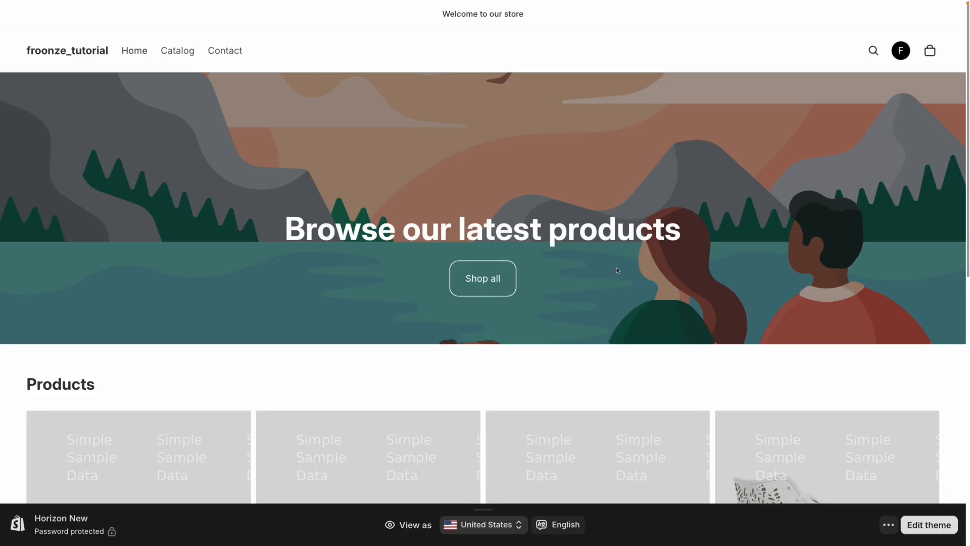
Check the storefront sign-in, then publish the OAuth app and confirm pushing it to production
left_click(899, 52)
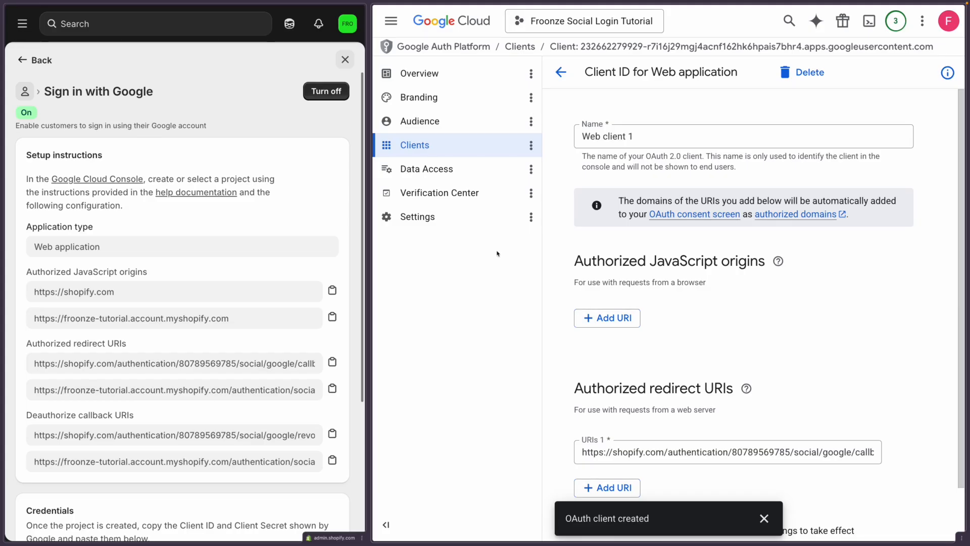
left_click(486, 129)
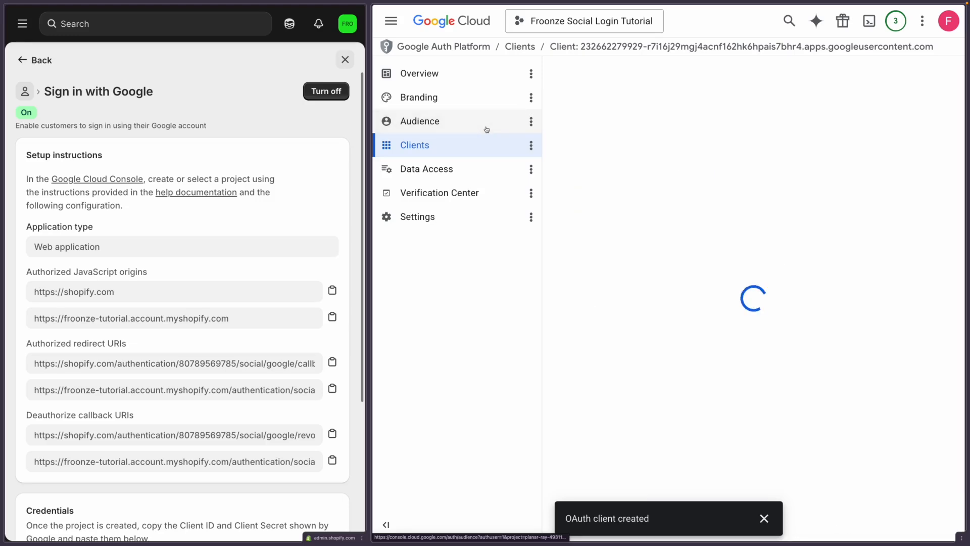
left_click(590, 176)
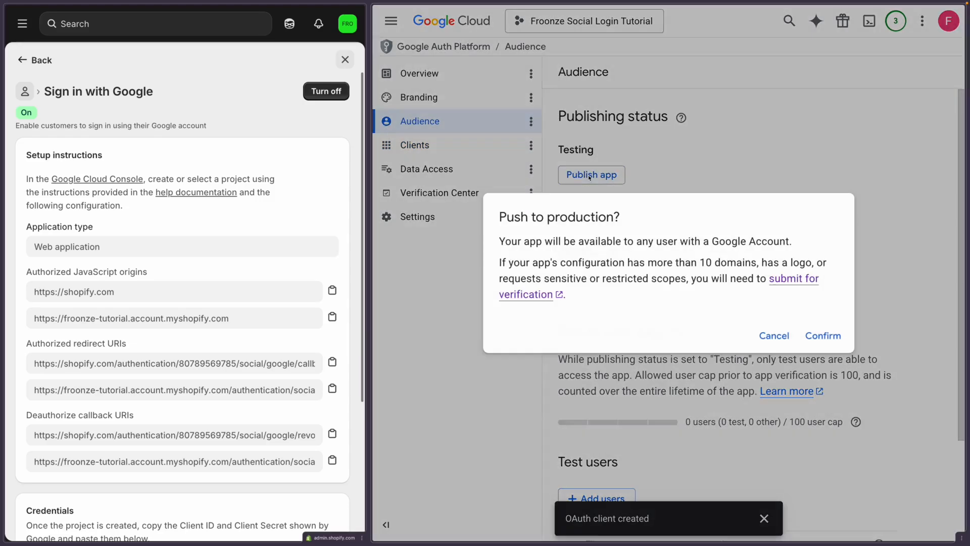
left_click(822, 334)
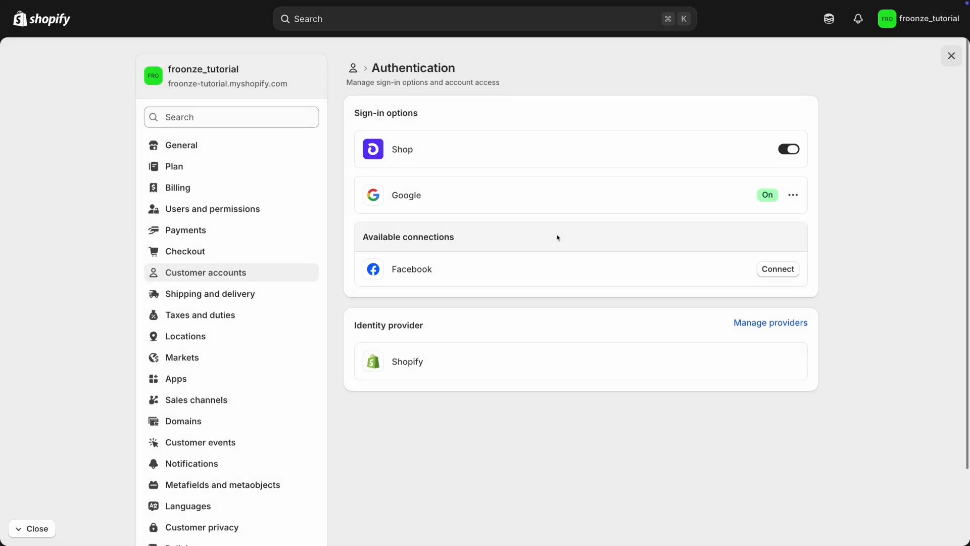
Start the Facebook connection in Shopify and reach the empty My Apps page on Meta for Developers
left_click(773, 269)
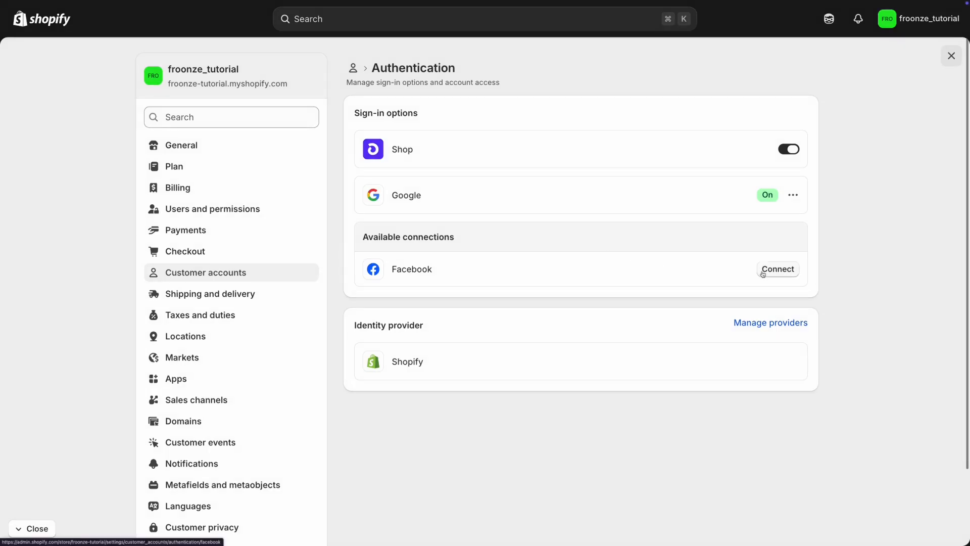
left_click(439, 137)
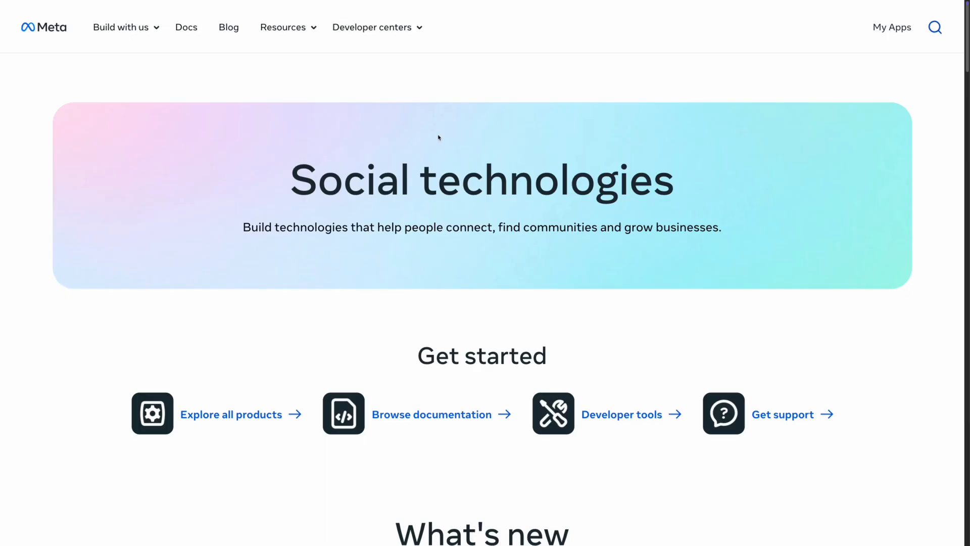
left_click(881, 36)
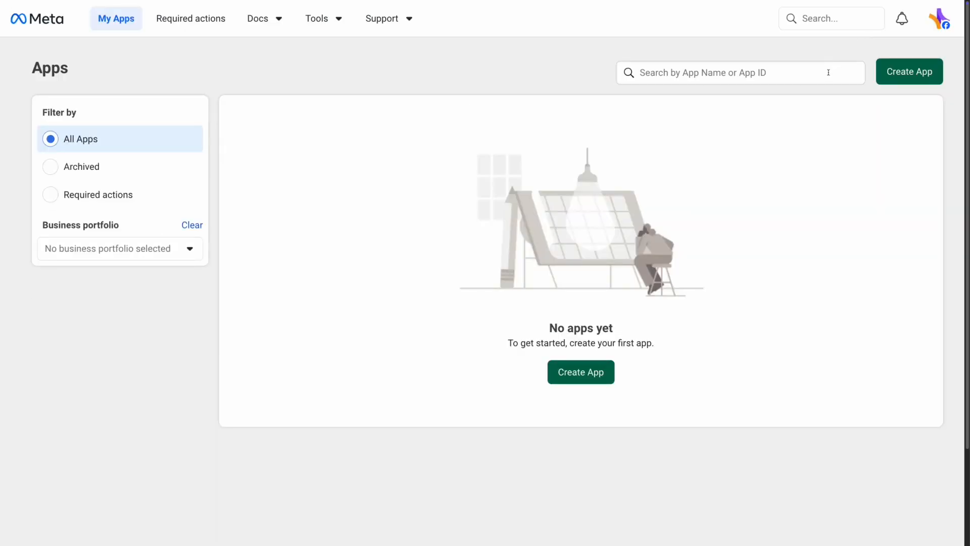
Begin a new Meta app named SocialLogin with a contact e-mail and the Facebook Login use case
left_click(581, 372)
left_click(359, 188)
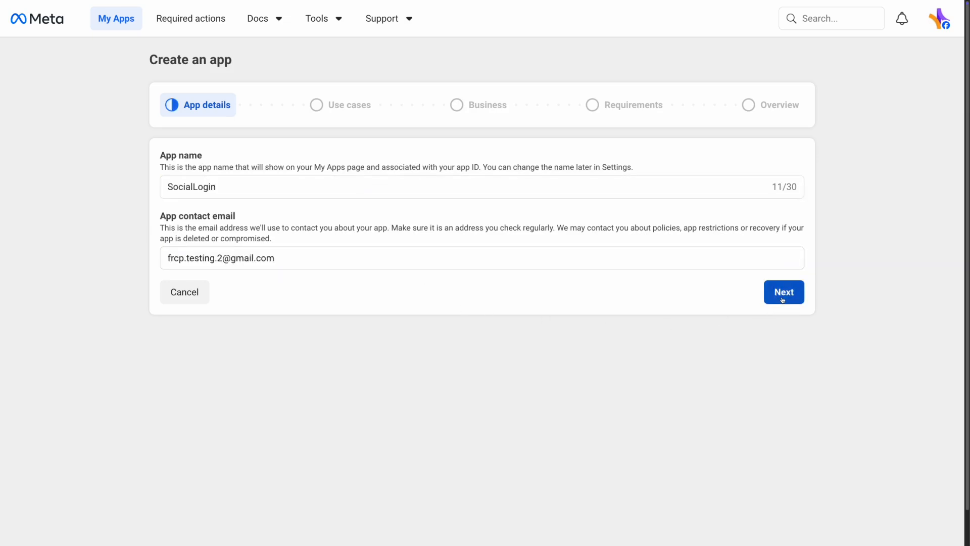
left_click(783, 300)
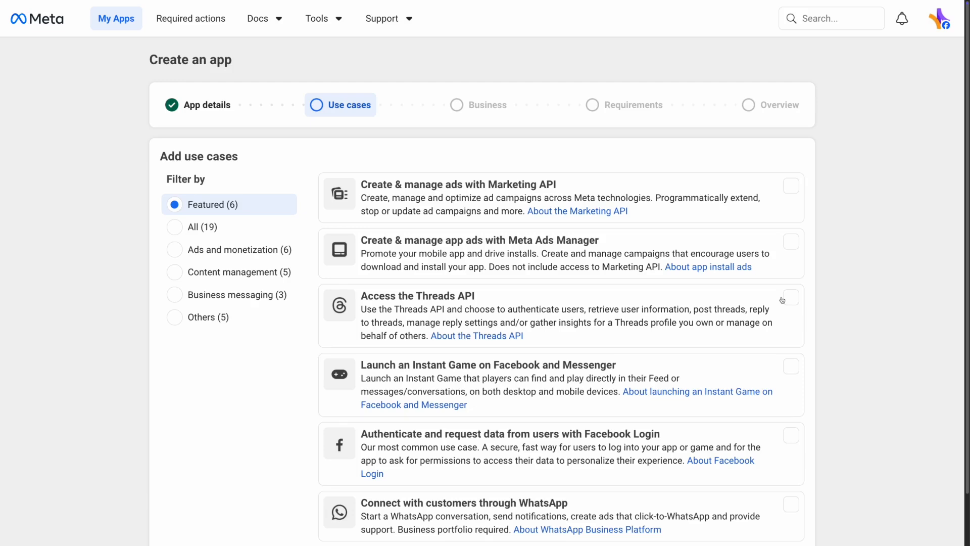
left_click(647, 436)
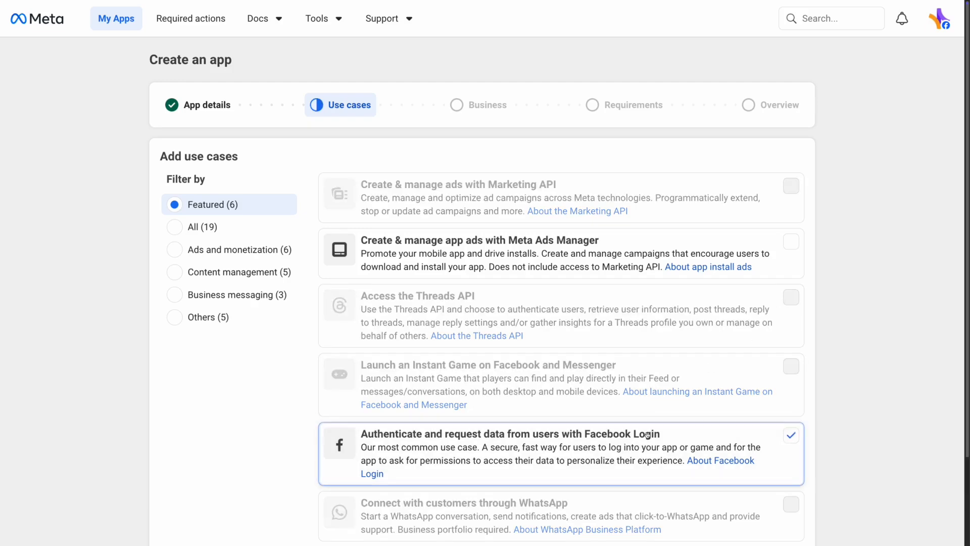
scroll(648, 433, "down", 2)
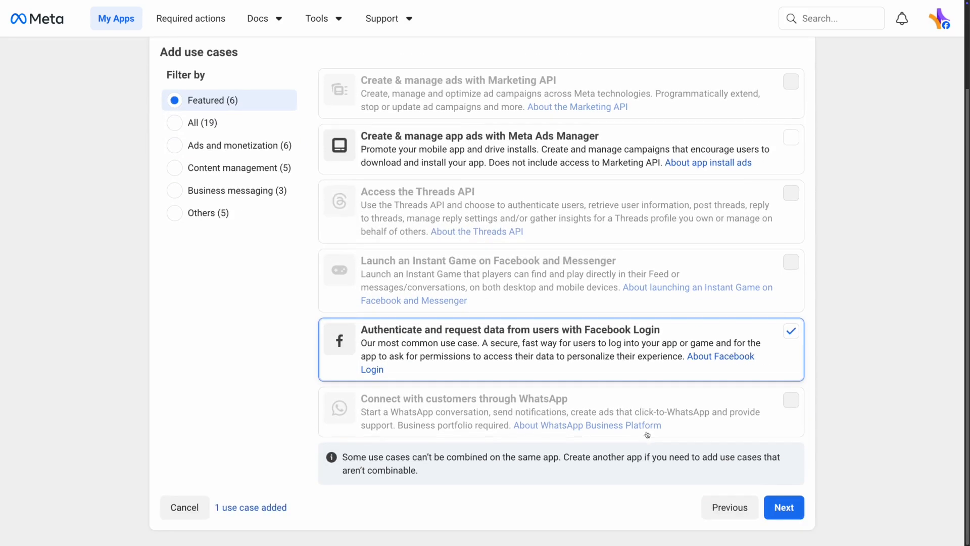
left_click(781, 512)
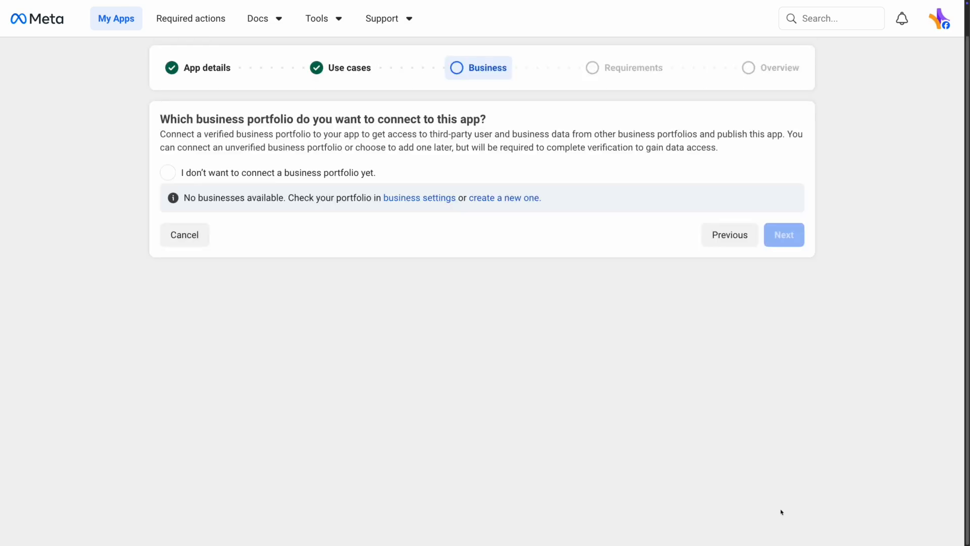
Skip connecting a business portfolio, pass Requirements and Overview, and create the app
left_click(355, 174)
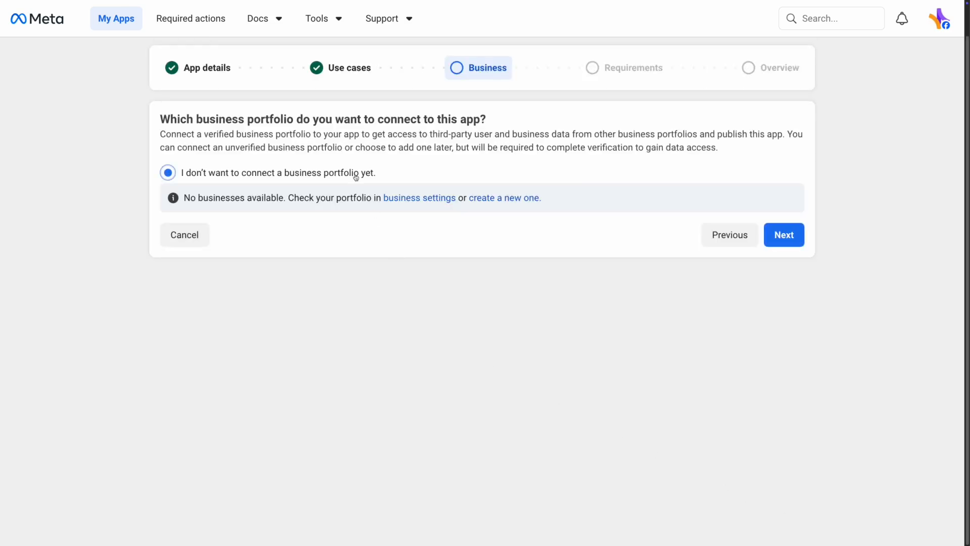
left_click(781, 242)
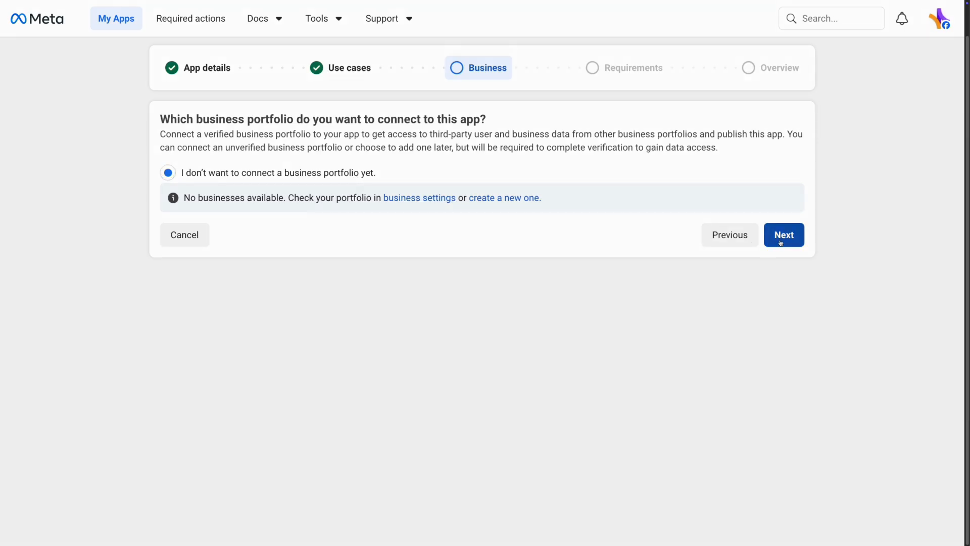
left_click(781, 242)
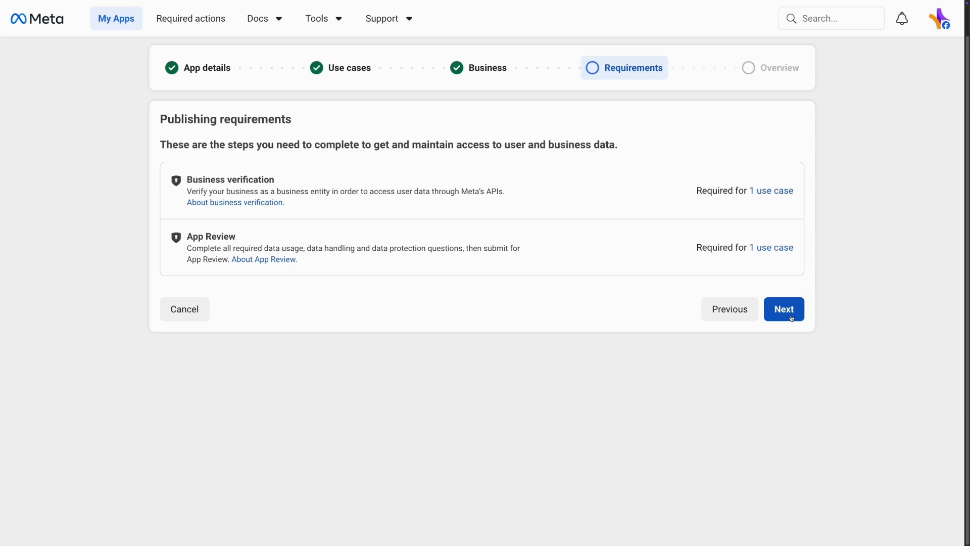
left_click(784, 309)
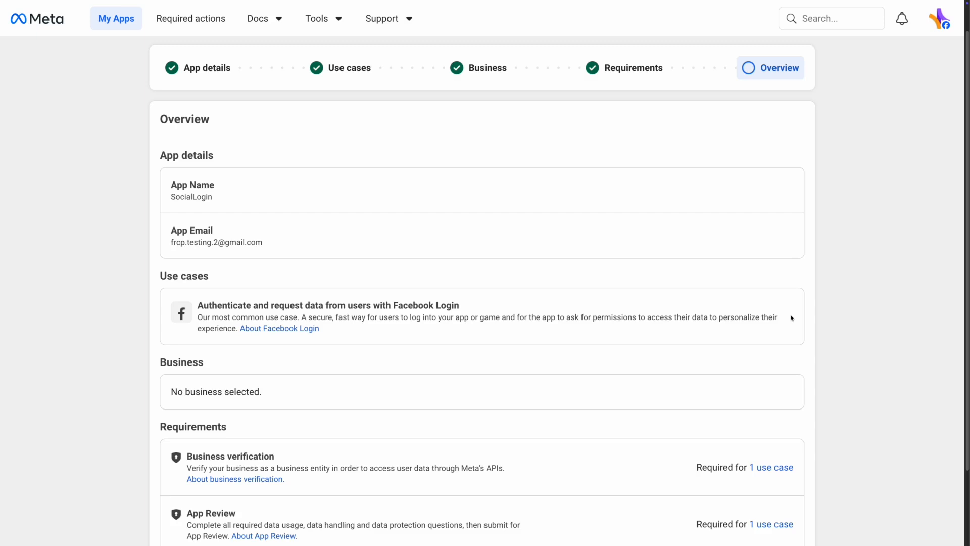
scroll(791, 317, "down", 2)
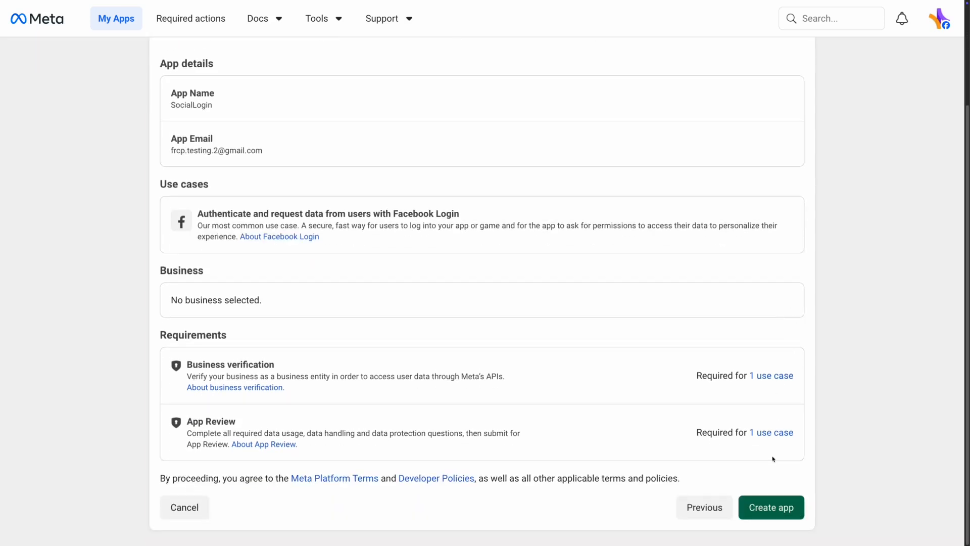
left_click(775, 506)
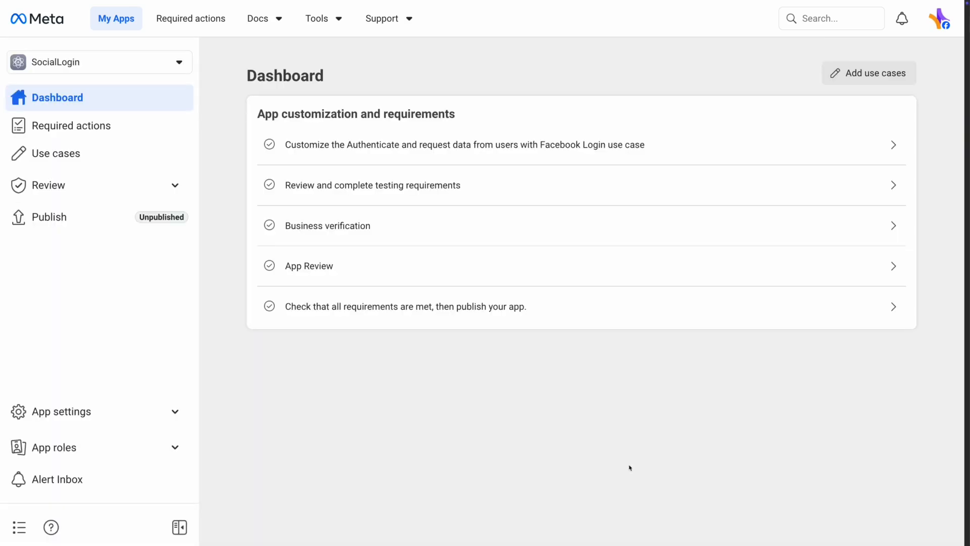
Open the SocialLogin app's Facebook Login settings and scroll to the empty Valid OAuth Redirect URIs field
left_click(570, 156)
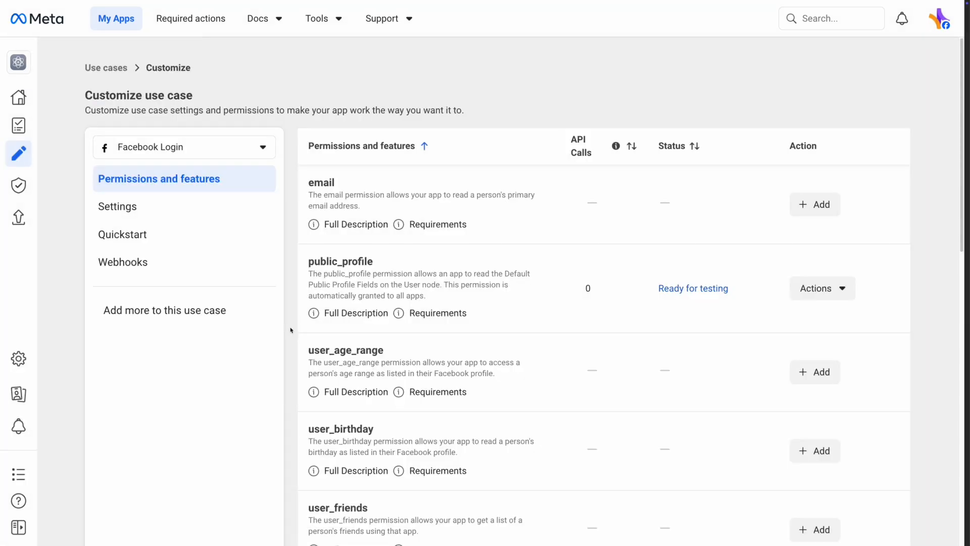
left_click(255, 209)
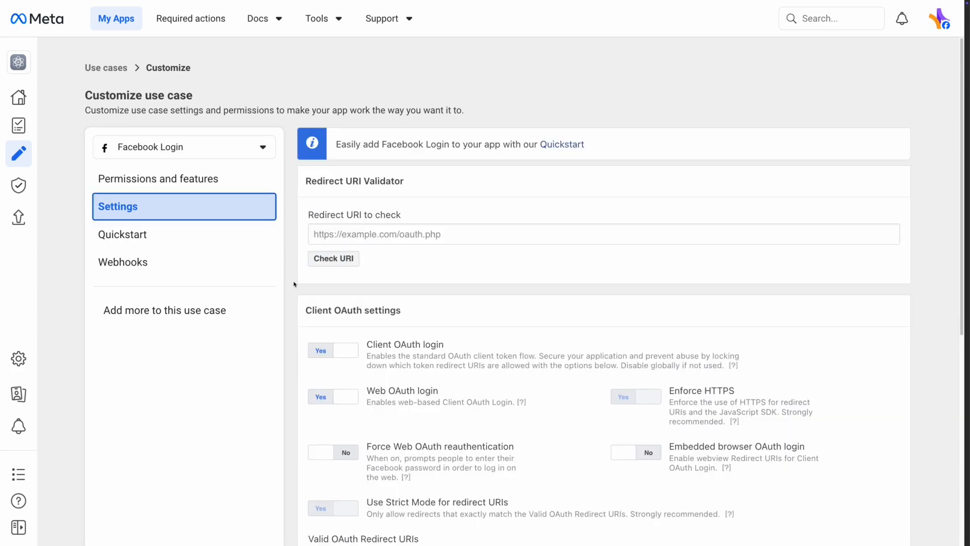
scroll(294, 284, "down", 1)
scroll(294, 284, "down", 5)
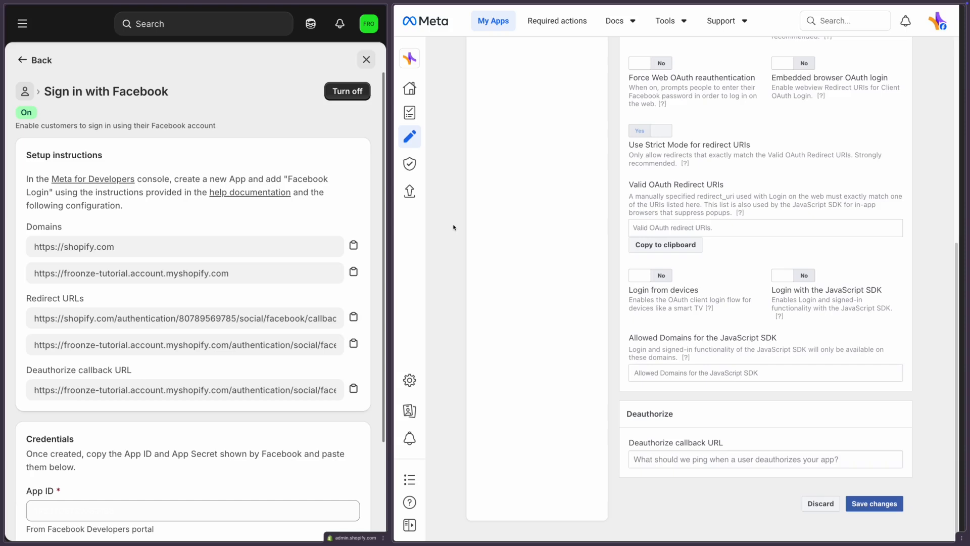
Add both Shopify Facebook redirect URLs as Valid OAuth Redirect URIs in Facebook Login settings
left_click(354, 316)
left_click(718, 227)
key("ctrl+v")
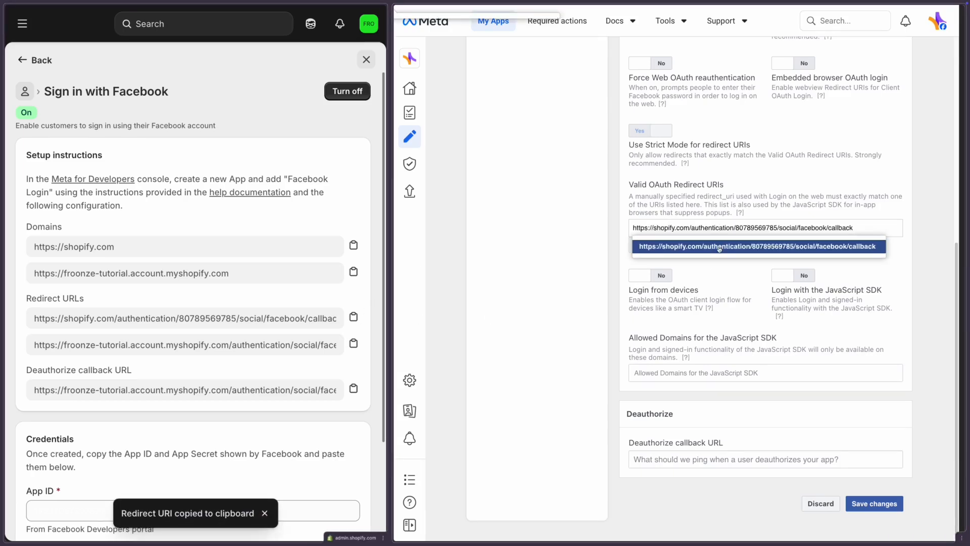
left_click(354, 343)
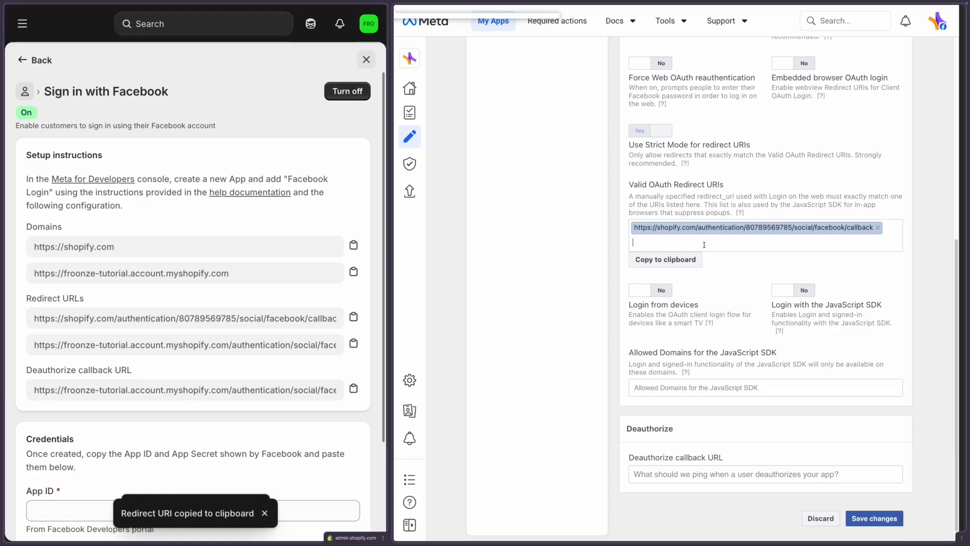
left_click(707, 241)
key("ctrl+v")
left_click(707, 260)
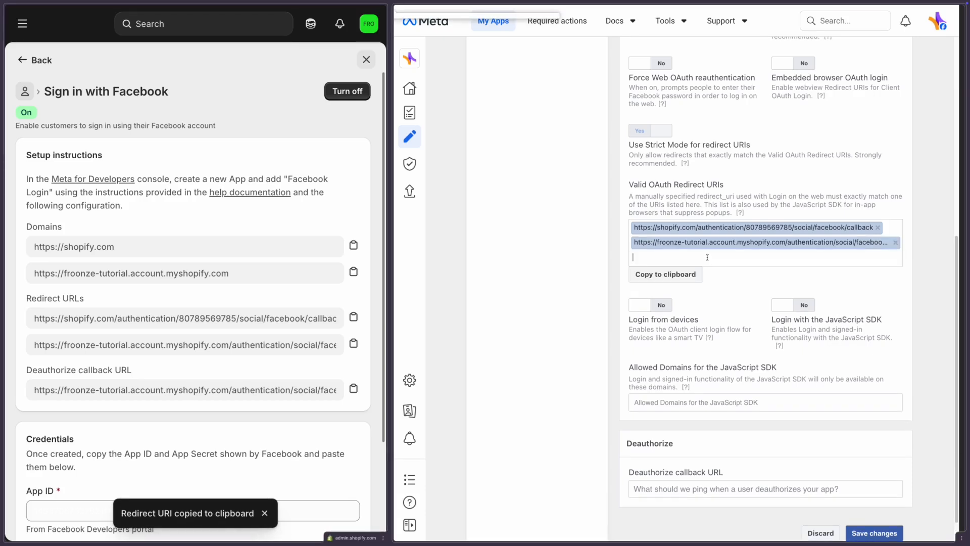
Paste Shopify's deauthorize callback URL into the Deauthorize field and save the changes
left_click(354, 388)
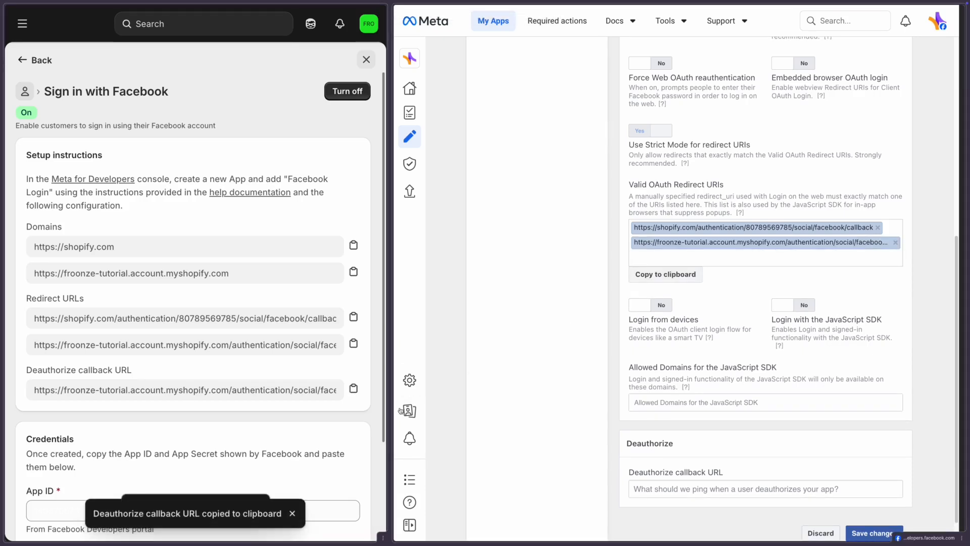
left_click(695, 488)
key("ctrl+v")
scroll(694, 483, "up", 4)
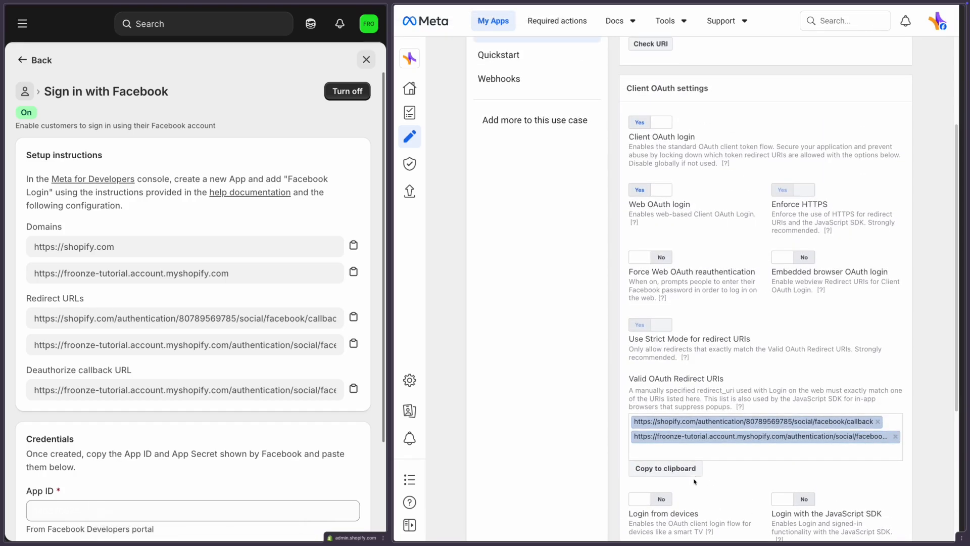
scroll(695, 481, "down", 4)
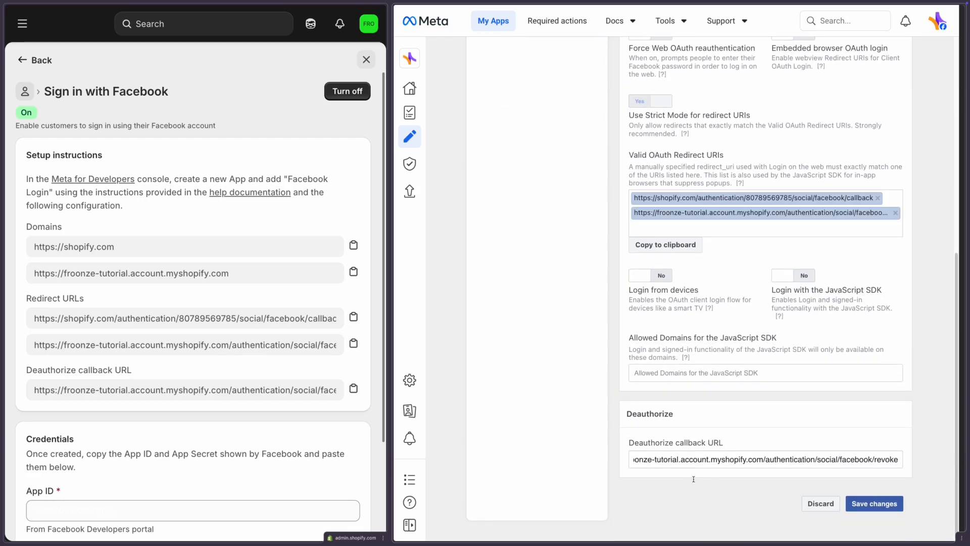
left_click(875, 503)
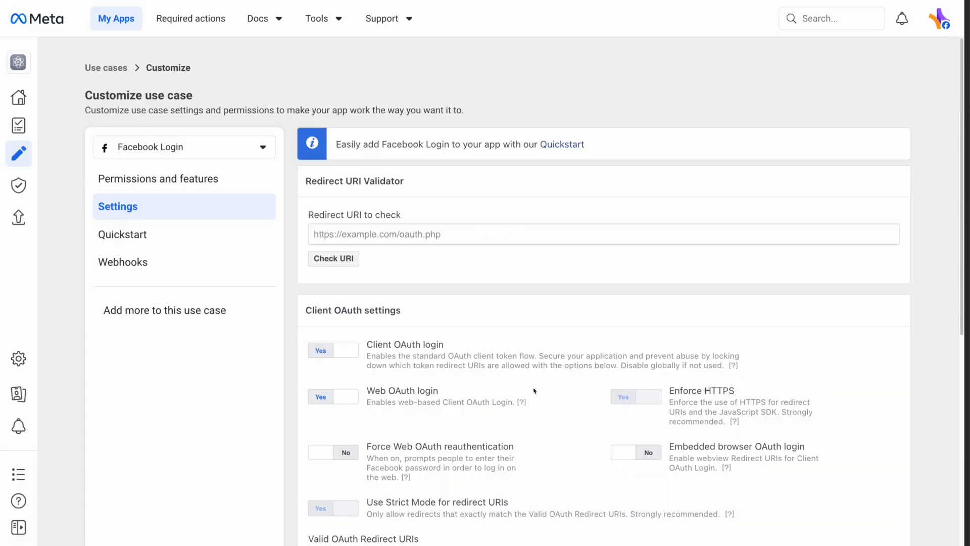
Add the email permission to the SocialLogin Facebook Login use case alongside public_profile
left_click(254, 187)
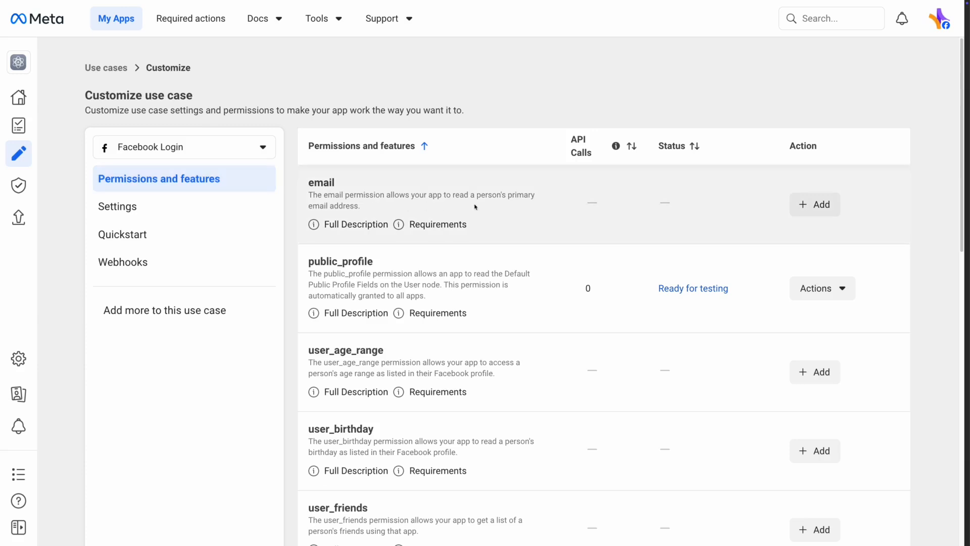
left_click(833, 209)
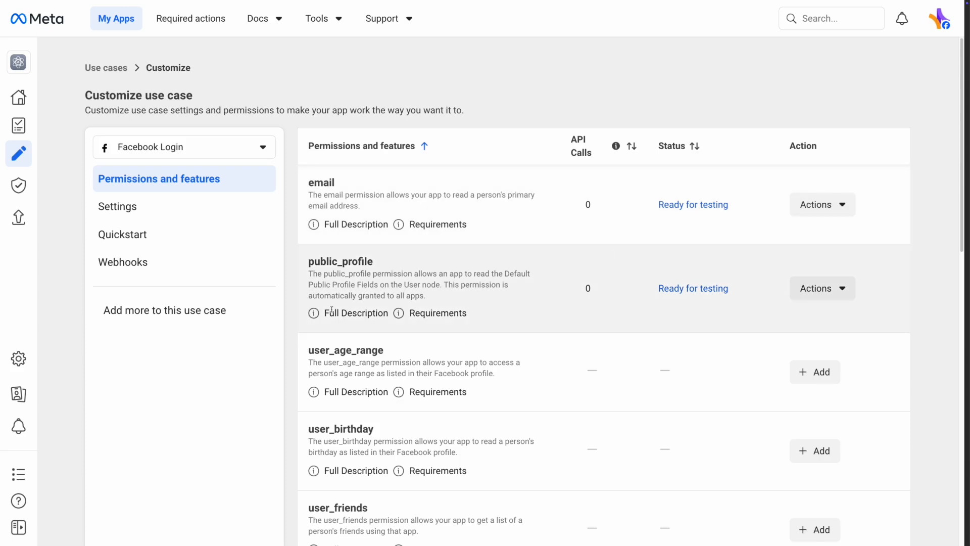
left_click(22, 356)
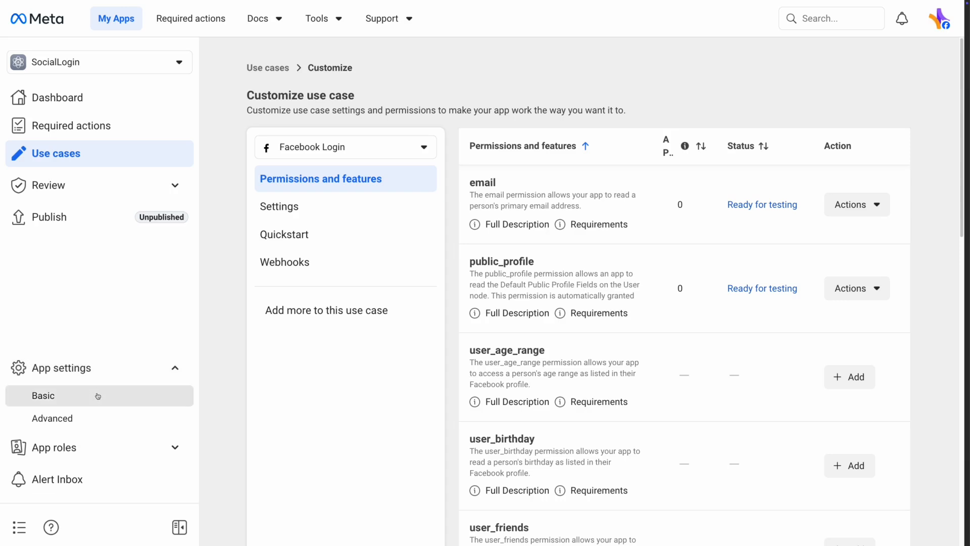
In Basic settings, enter the store's privacy policy URL and set the category to Shopping
left_click(98, 396)
left_click(315, 349)
key("ctrl+v")
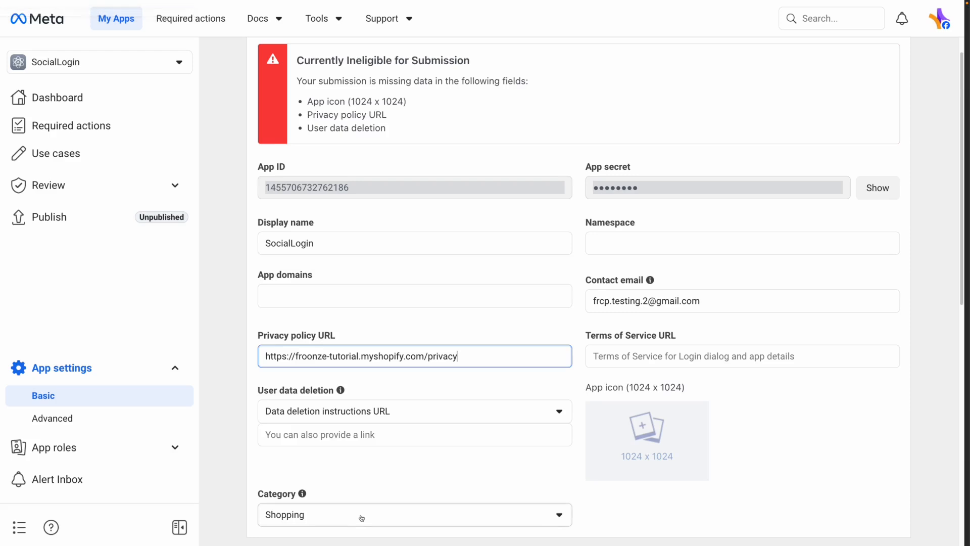
left_click(361, 517)
left_click(363, 486)
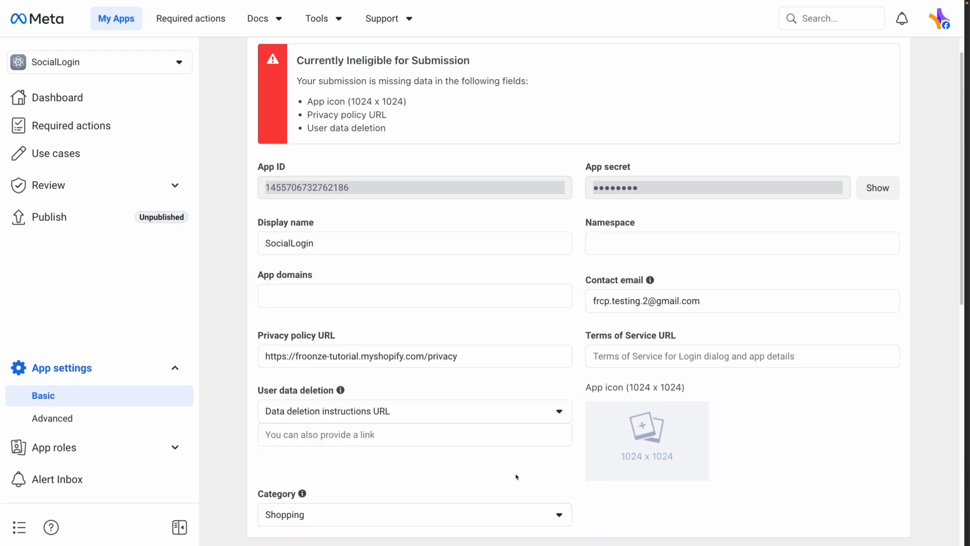
mouse_move(640, 460)
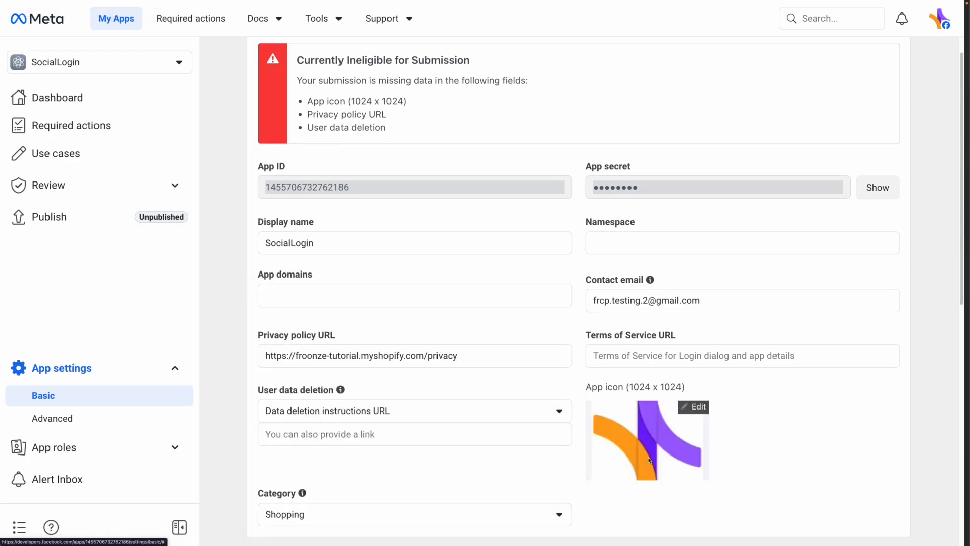
left_click(447, 433)
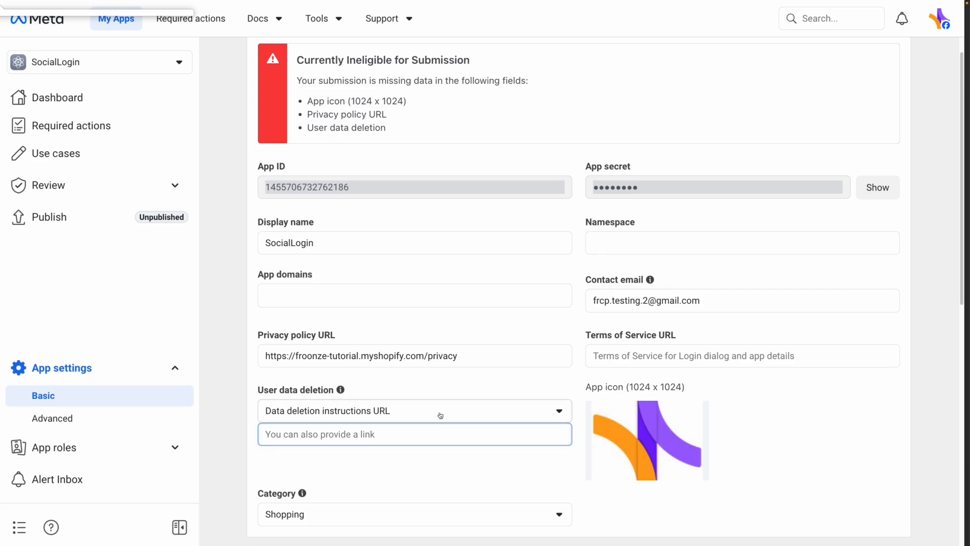
left_click(440, 415)
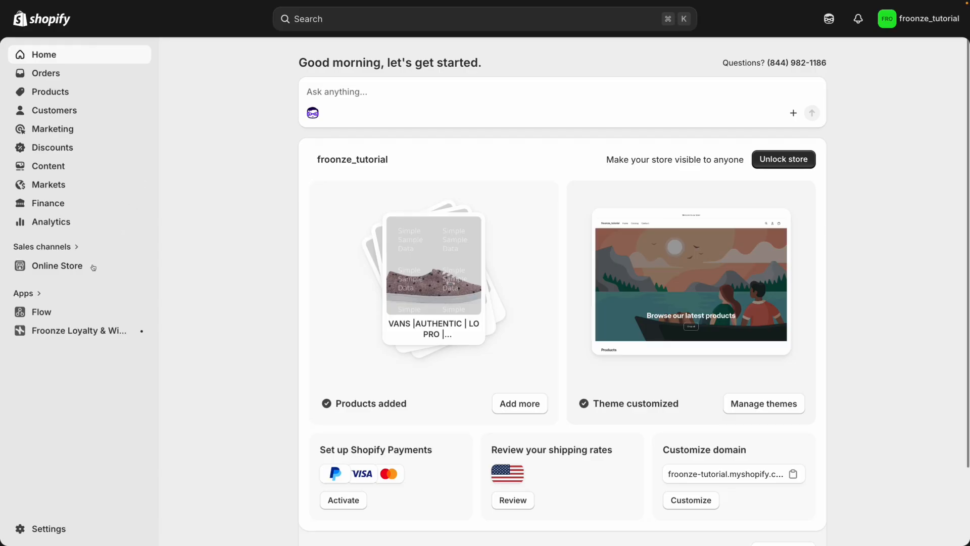
Create and save a visible 'Delete Account' store page with the account deletion policy text
left_click(84, 266)
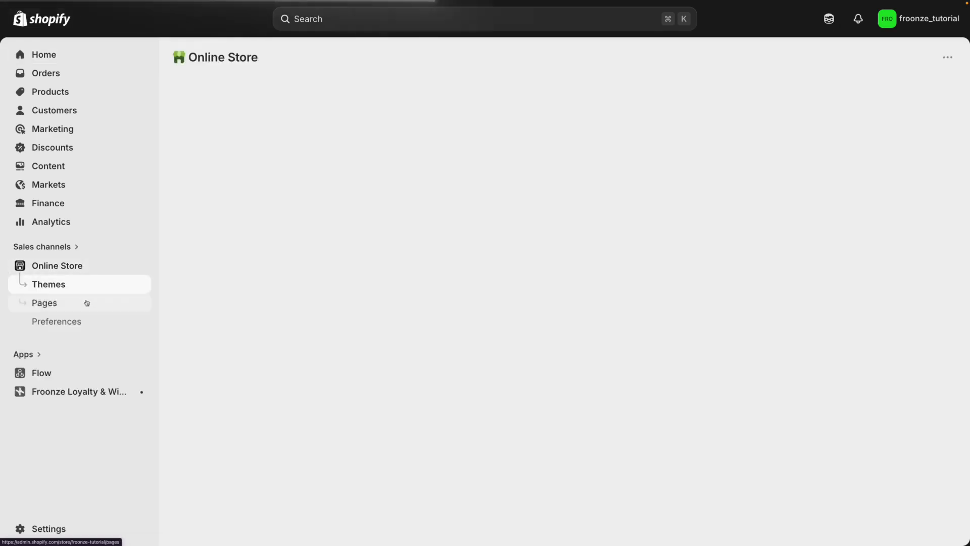
left_click(85, 307)
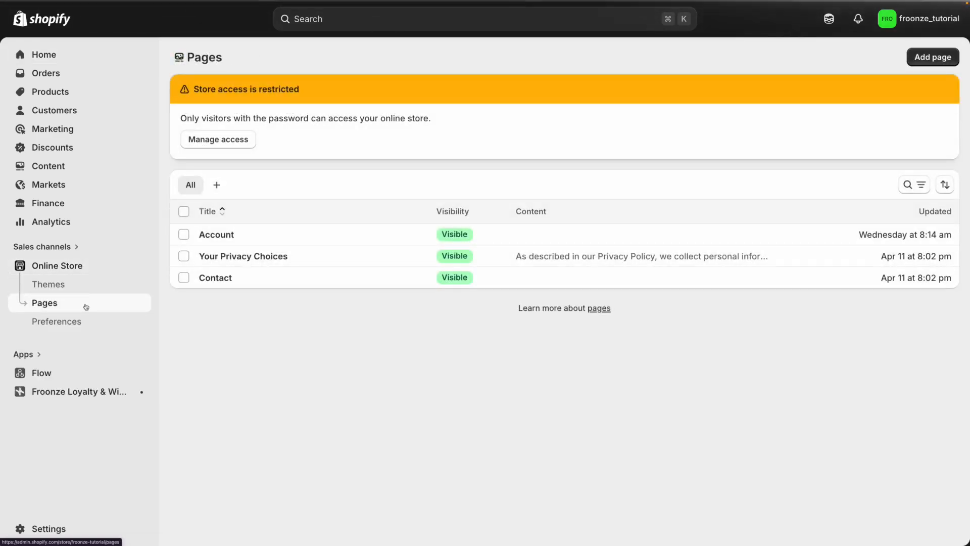
left_click(904, 70)
left_click(565, 108)
type("Delete Account")
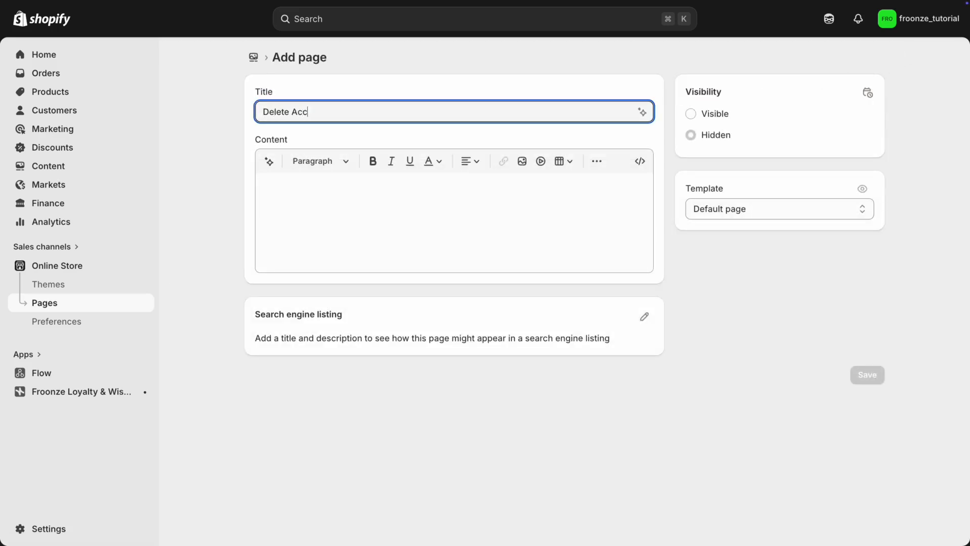
left_click(500, 185)
key("super+v")
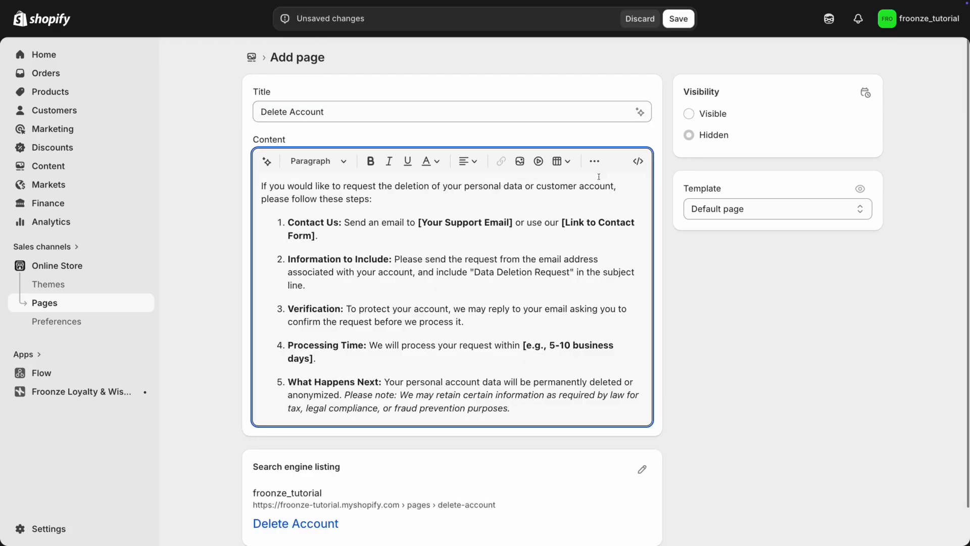
left_click(696, 116)
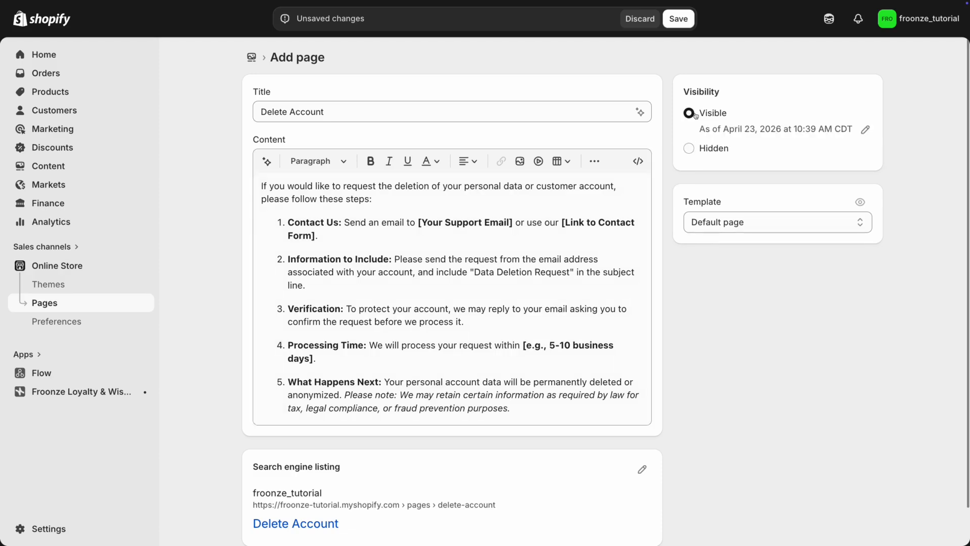
scroll(775, 251, "down", 2)
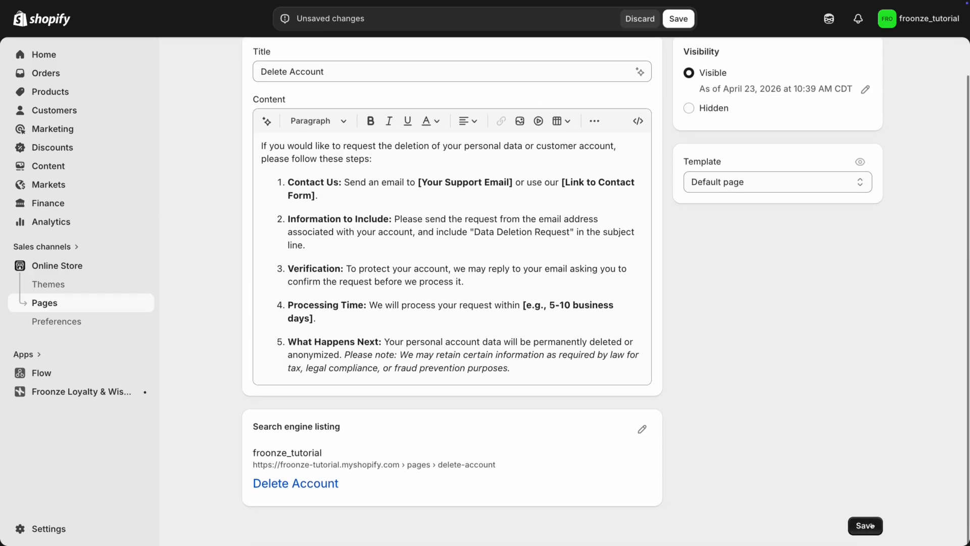
left_click(870, 526)
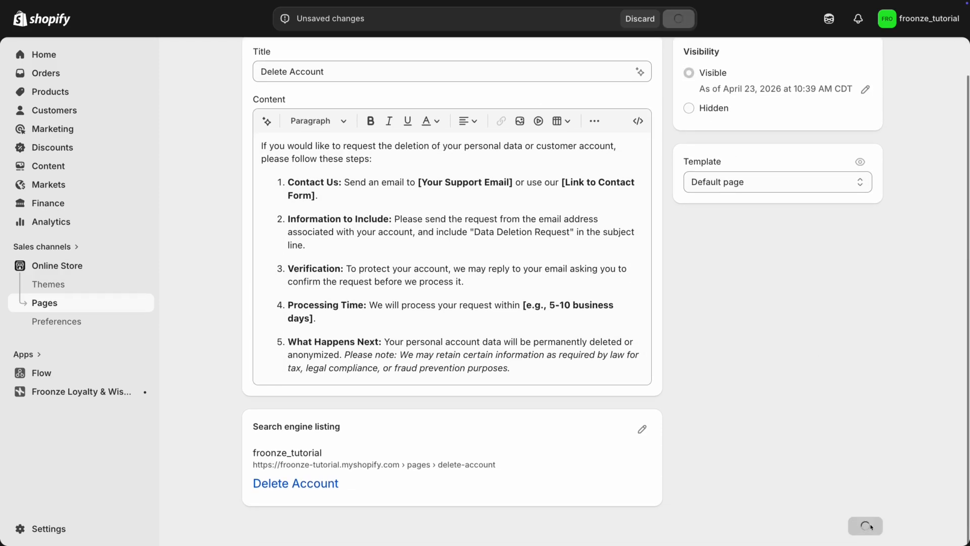
Copy the Delete Account page URL into Meta's data deletion instructions URL field
scroll(812, 491, "down", 2)
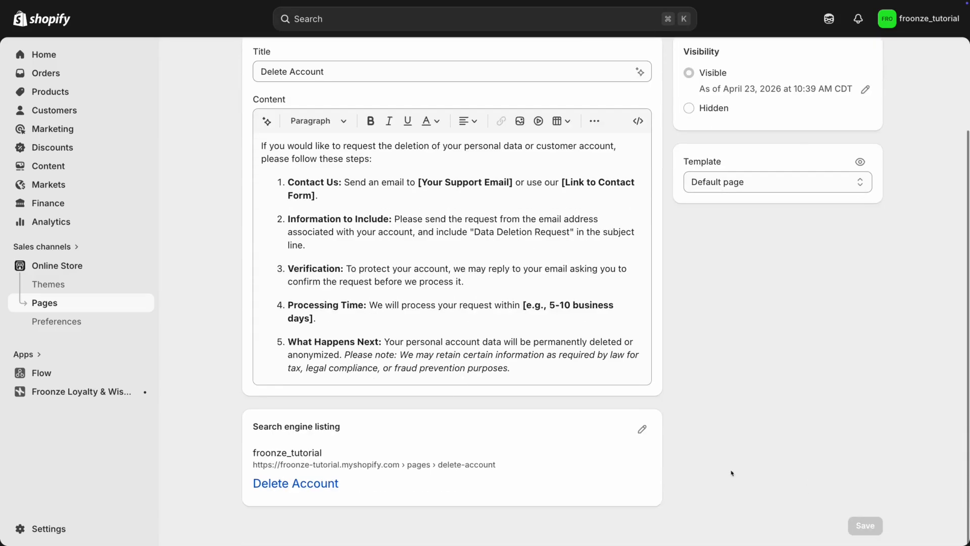
left_click(642, 427)
scroll(575, 446, "down", 5)
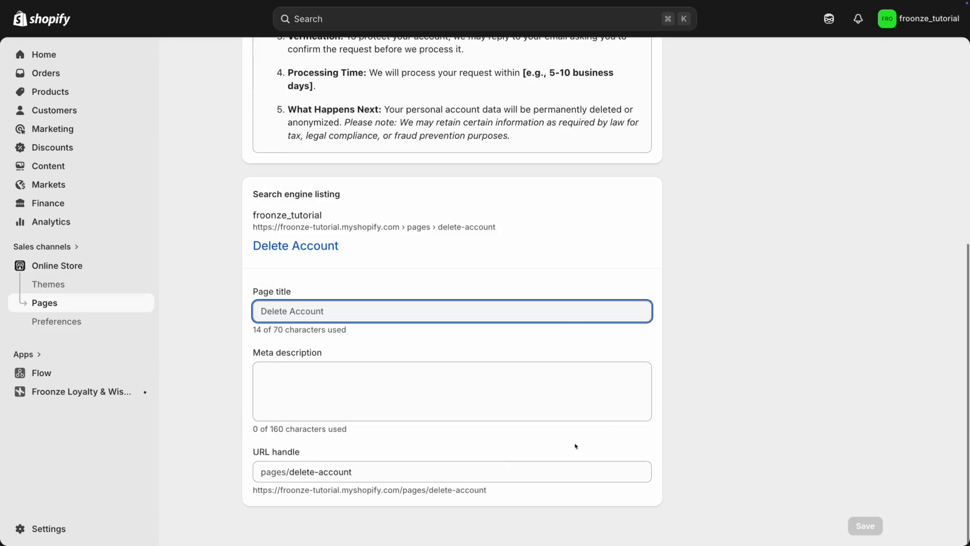
triple_click(445, 490)
key("super+c")
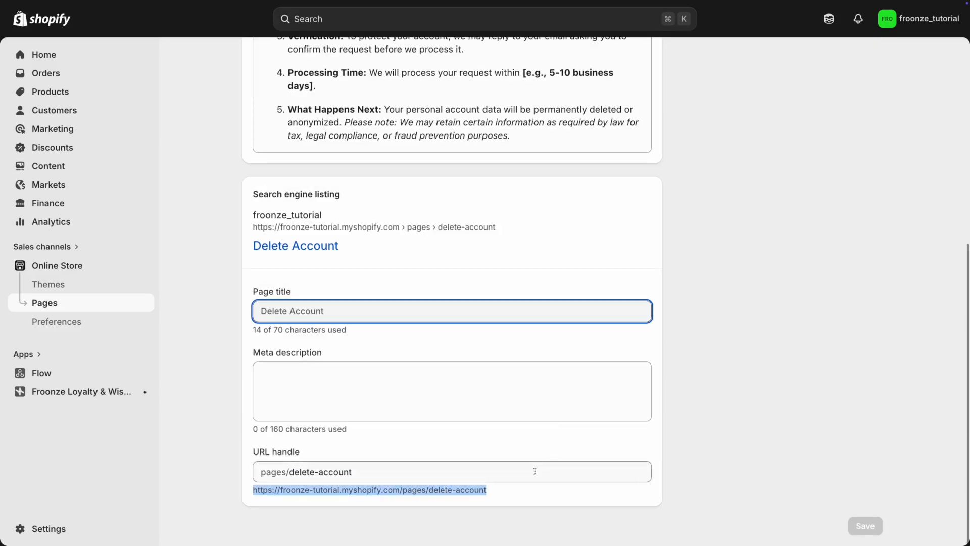
key("super+Tab")
left_click(289, 317)
key("super+v")
left_click(313, 339)
Save the SocialLogin app's basic settings, then select the App ID and reveal the App secret
scroll(313, 339, "down", 7)
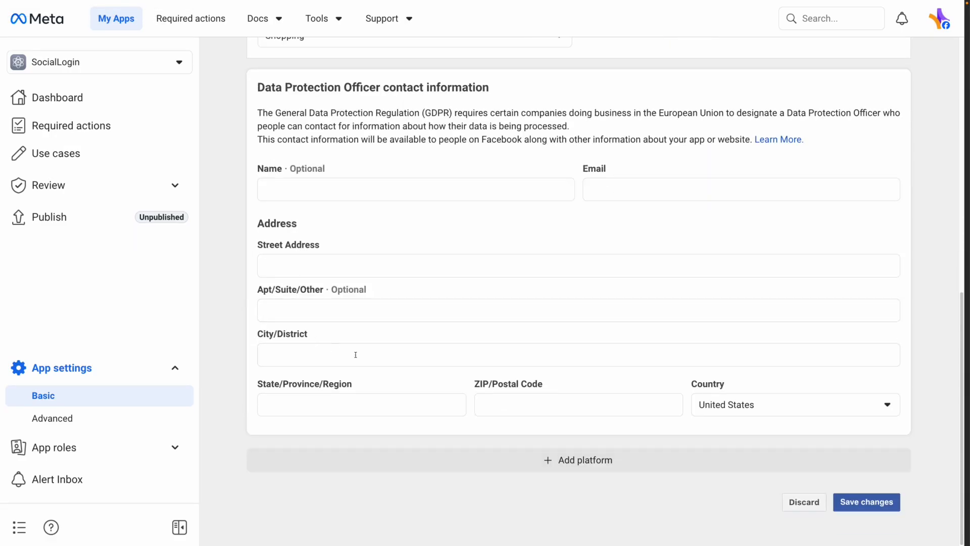
left_click(865, 502)
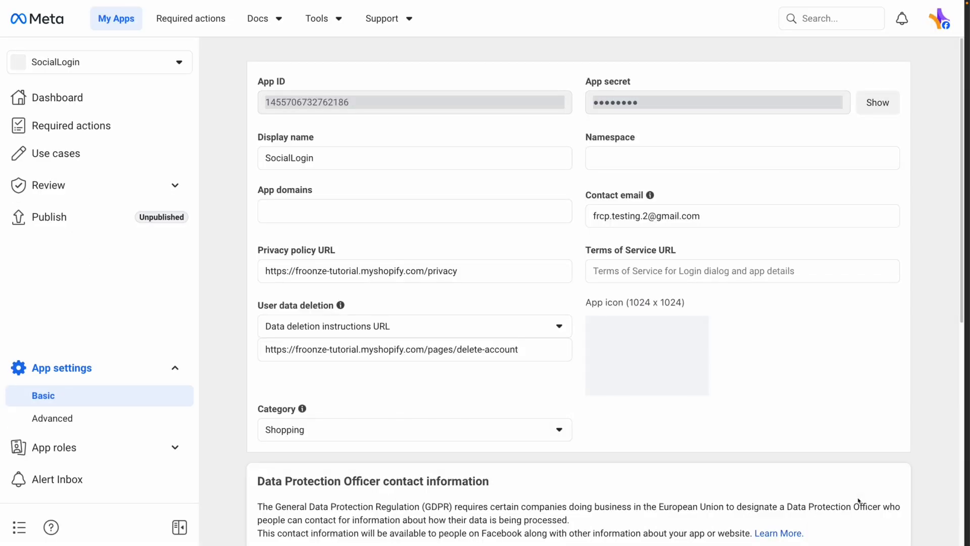
left_click(520, 107)
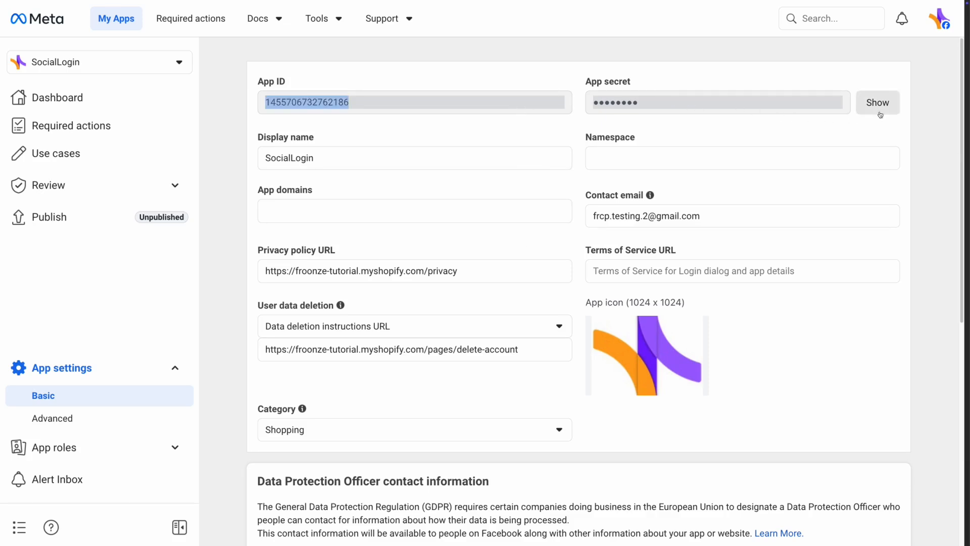
left_click(881, 107)
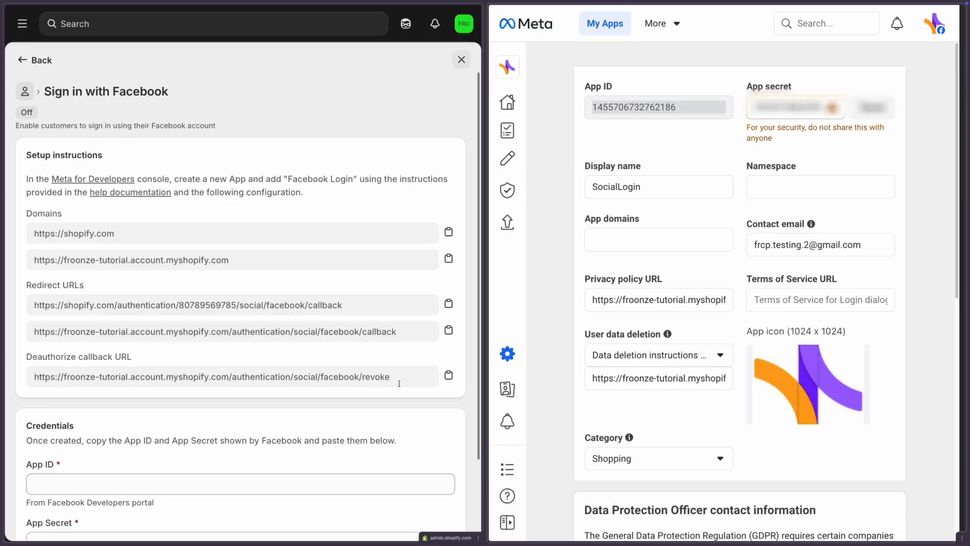
Enter the Meta App ID and App Secret in Shopify, save, and turn Sign in with Facebook on
scroll(411, 369, "down", 2)
left_click(379, 390)
key("ctrl+v")
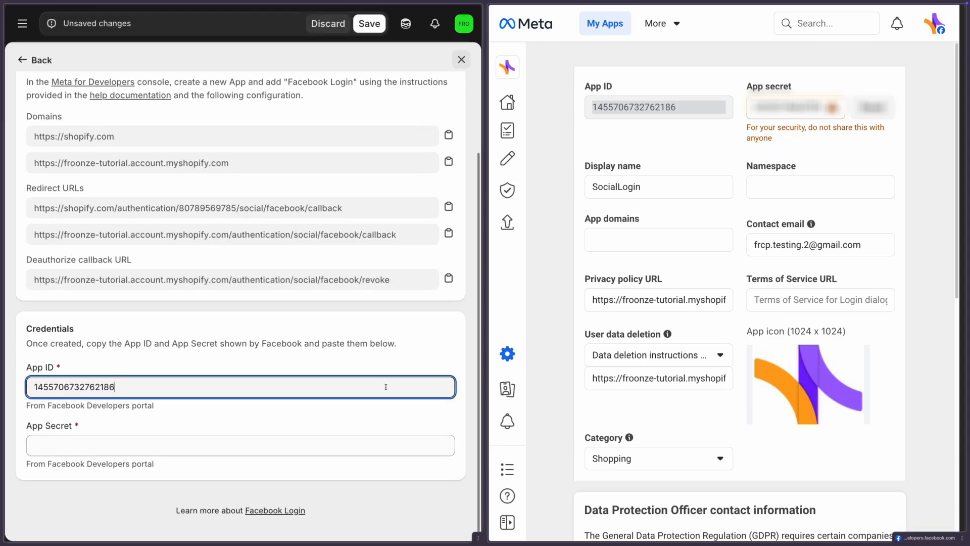
left_click(788, 107)
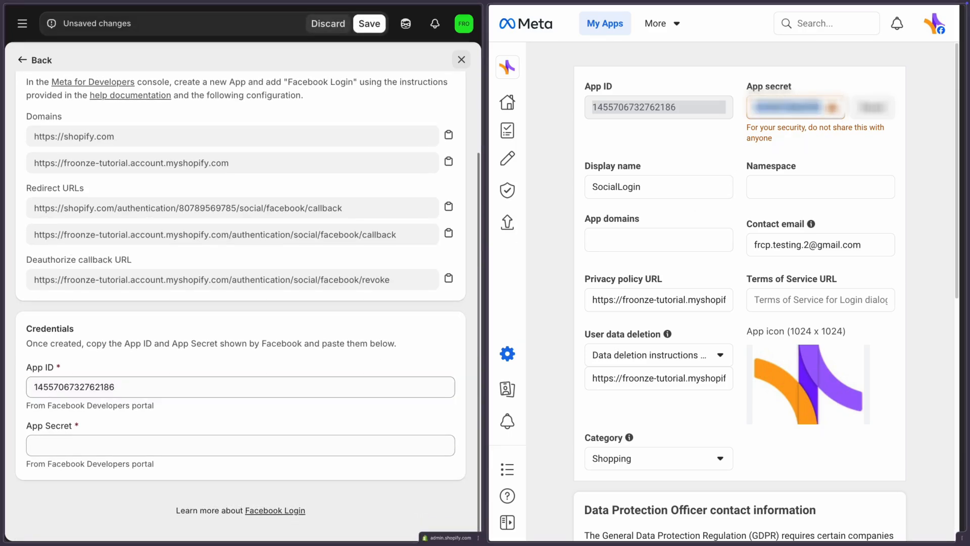
left_click(333, 445)
key("ctrl+v")
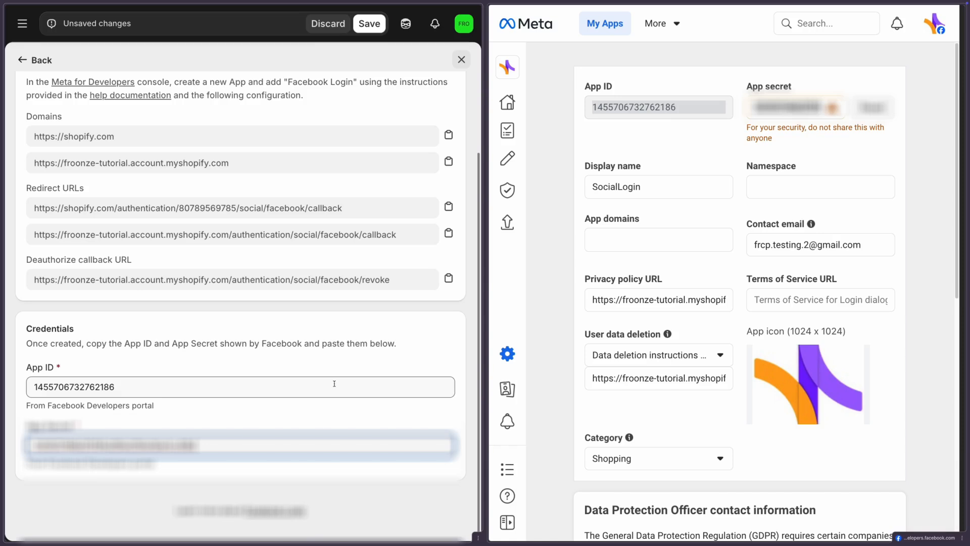
scroll(334, 383, "up", 2)
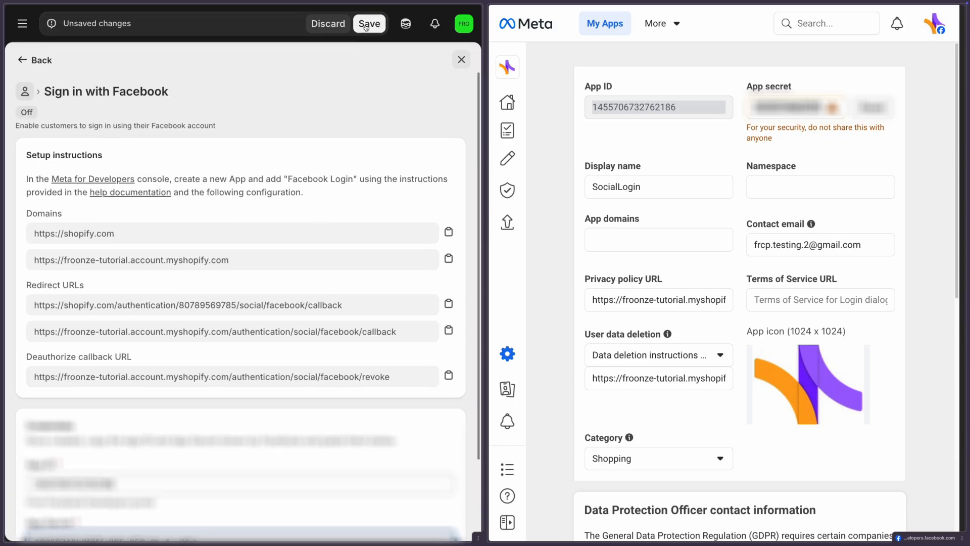
left_click(367, 27)
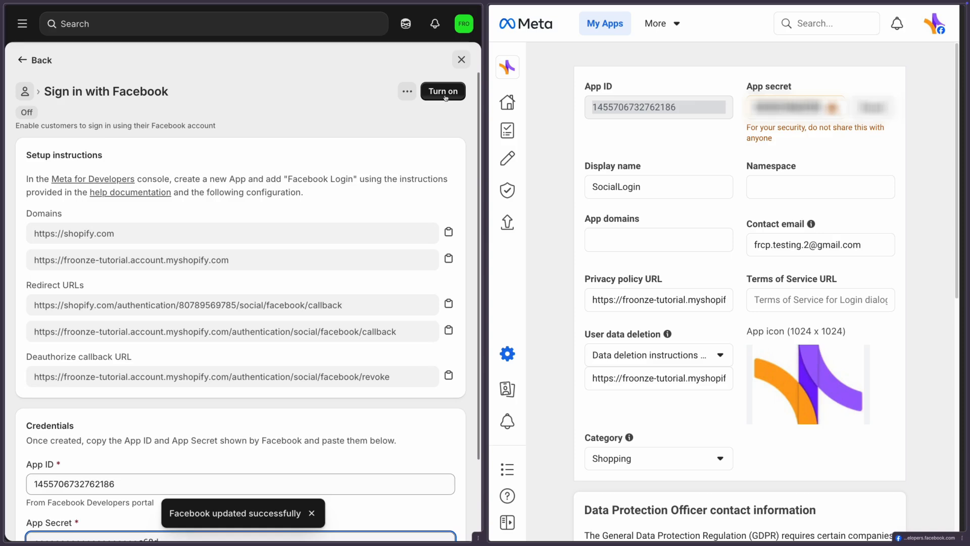
left_click(445, 92)
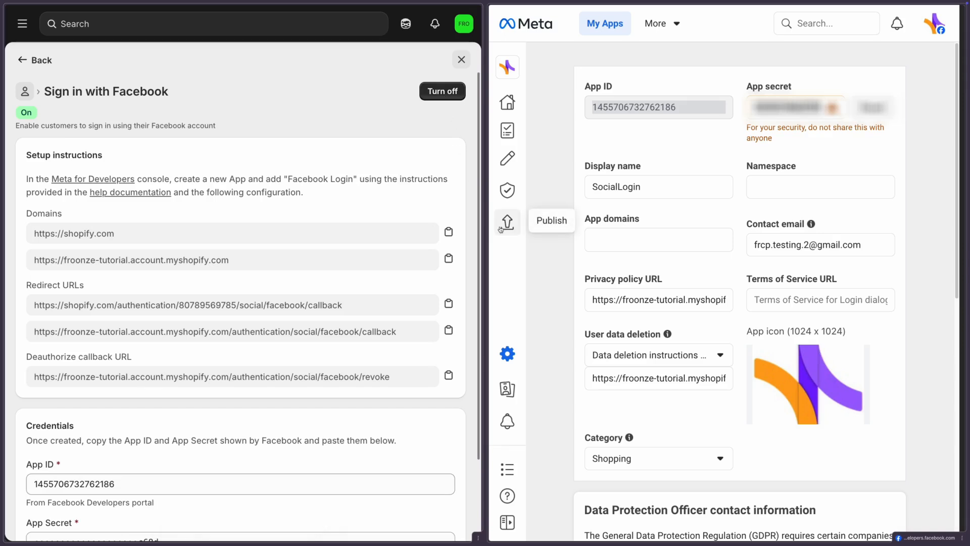
left_click(507, 222)
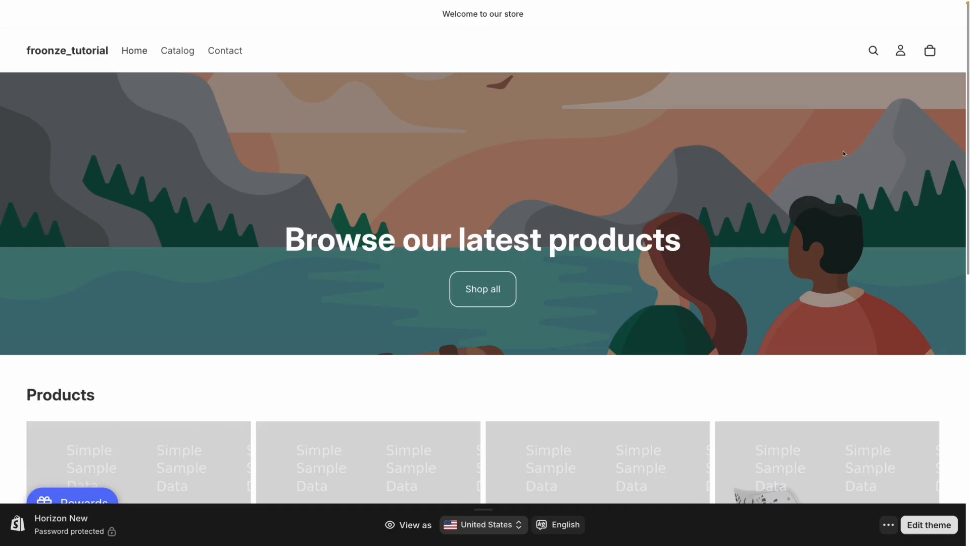
Sign in to the froonze_tutorial storefront with Facebook, approving profile and email sharing
left_click(899, 52)
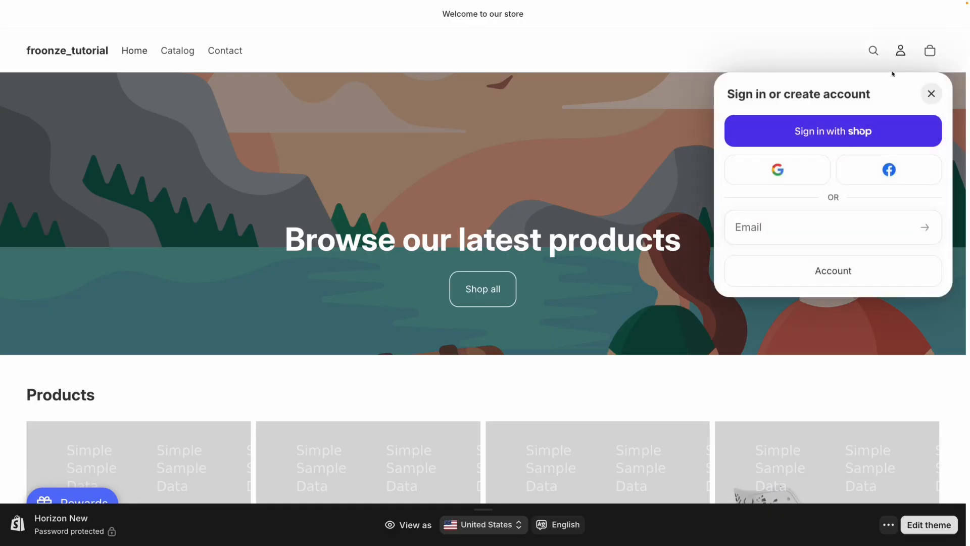
left_click(882, 172)
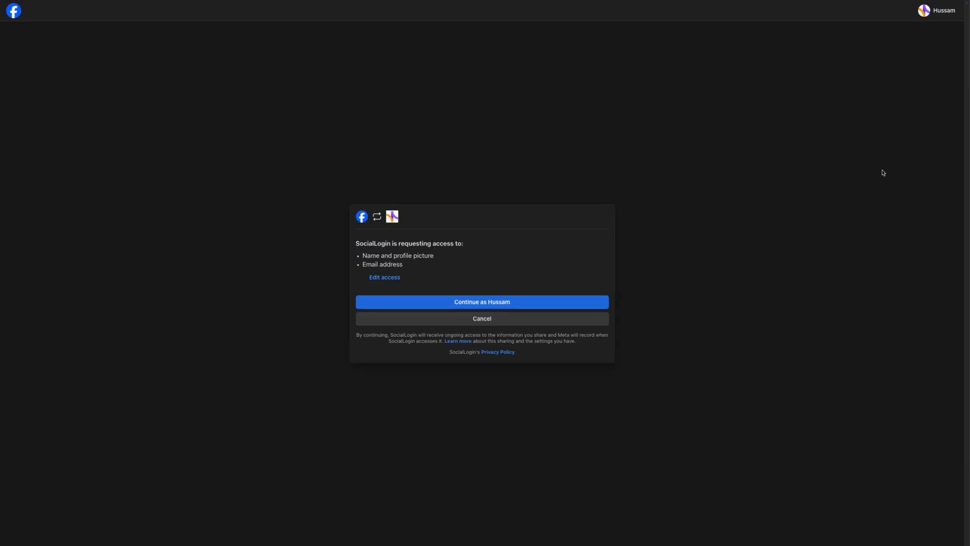
left_click(548, 303)
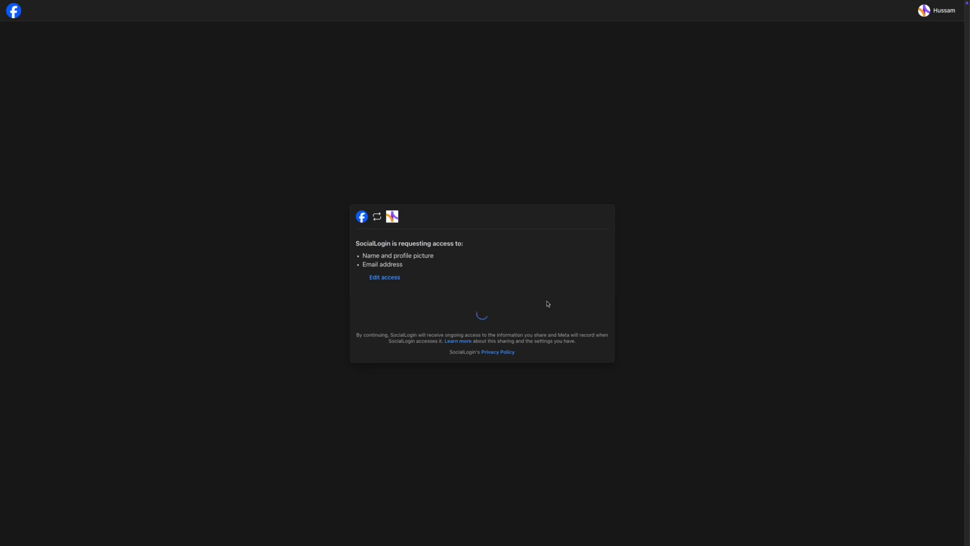
left_click(549, 303)
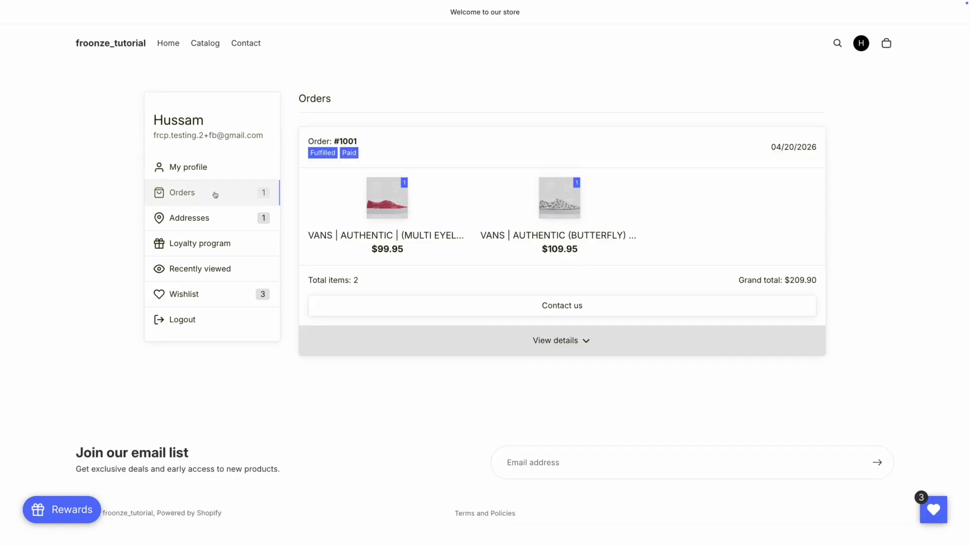
Browse the account's Addresses, Recently viewed, Loyalty program, Wishlist and My profile pages
left_click(215, 217)
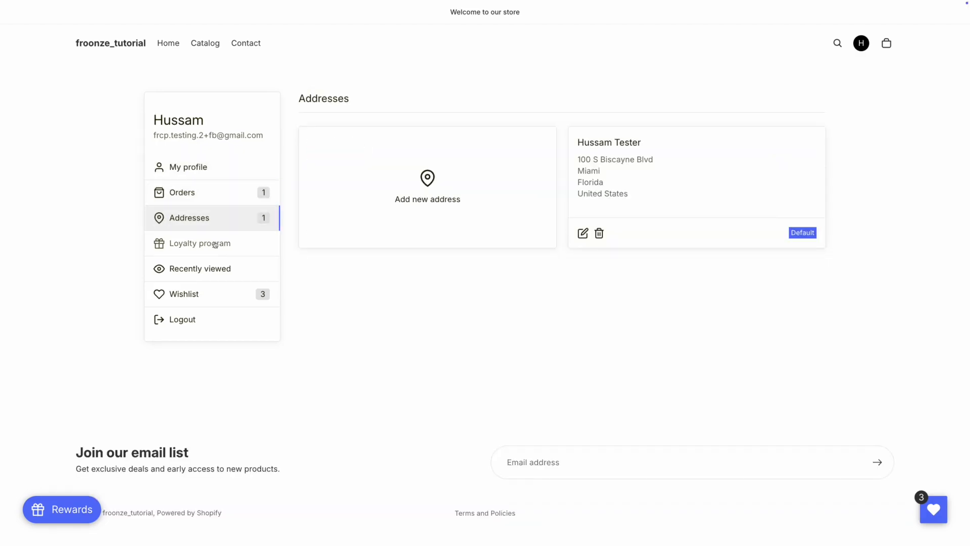
left_click(214, 267)
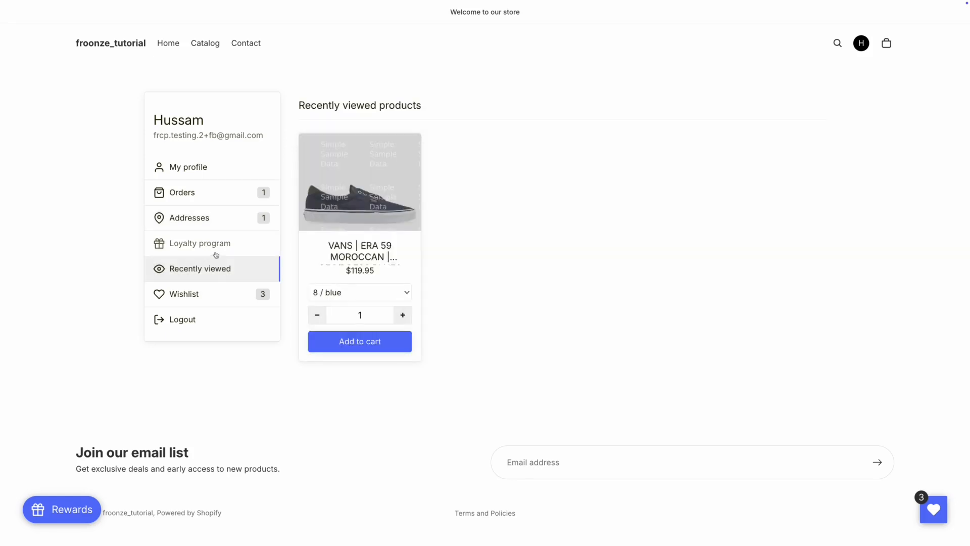
left_click(216, 251)
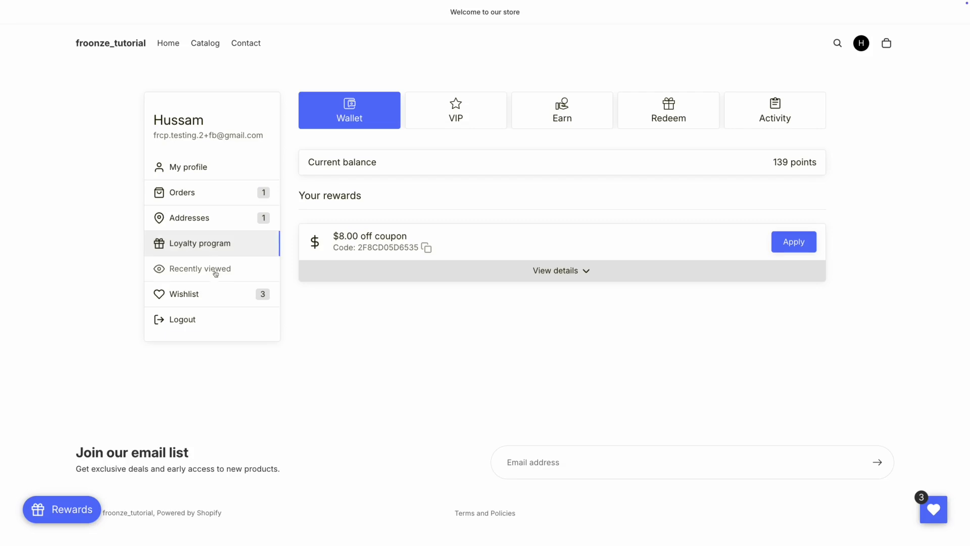
left_click(214, 295)
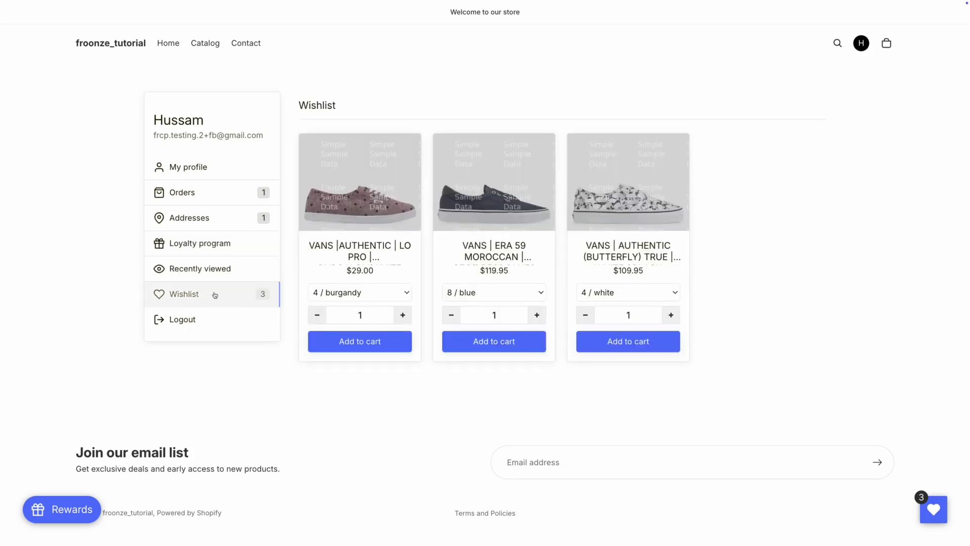
left_click(230, 169)
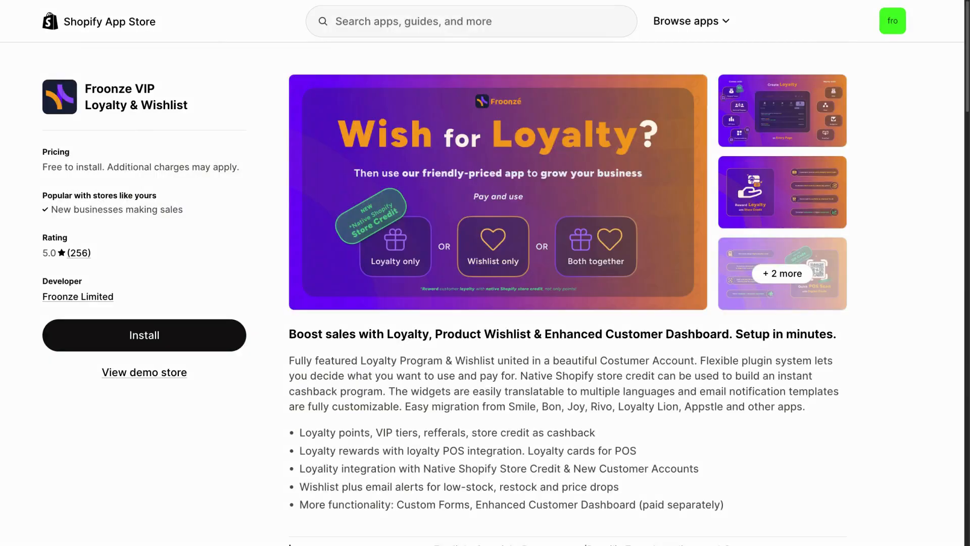